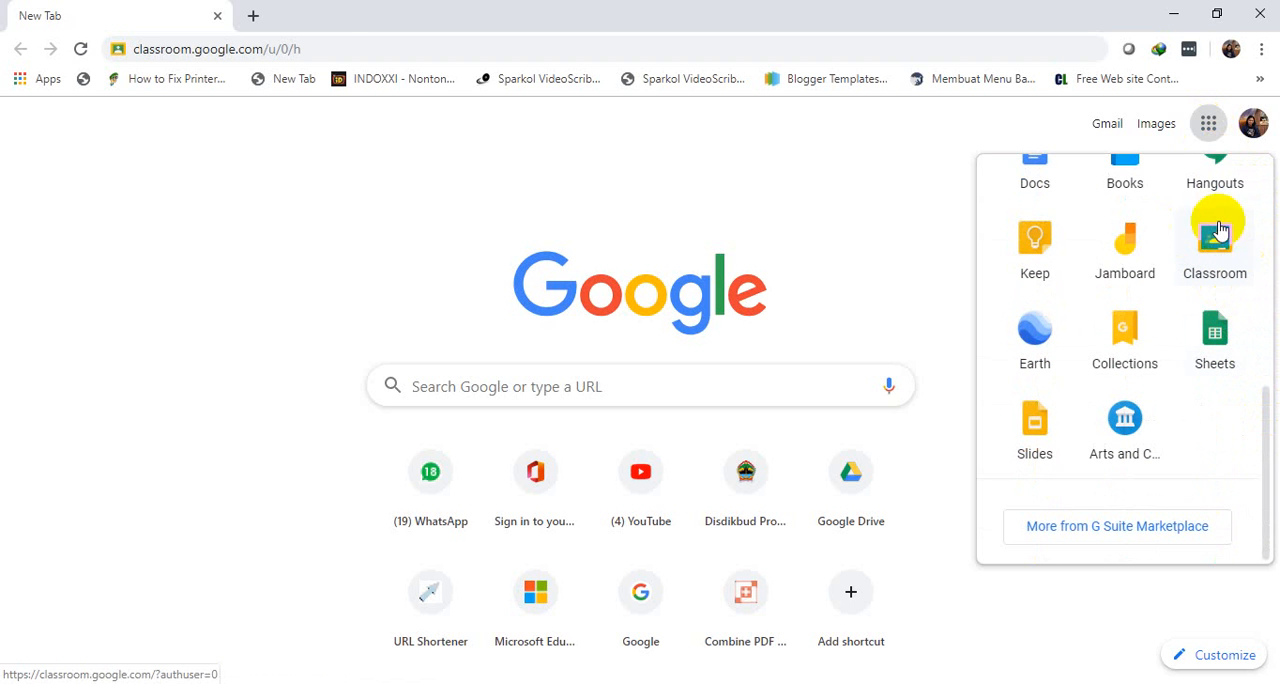
Open the Google Classroom home page at classroom.google.com
click(326, 43)
text(cl)
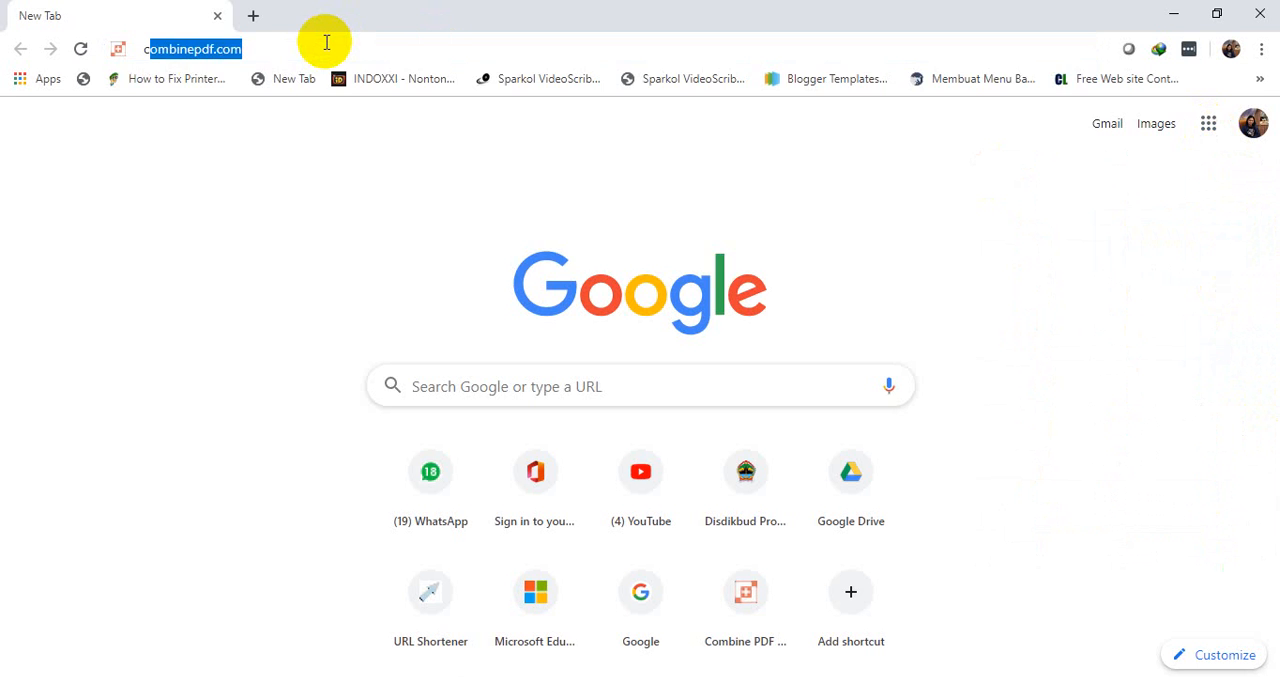
key(End)
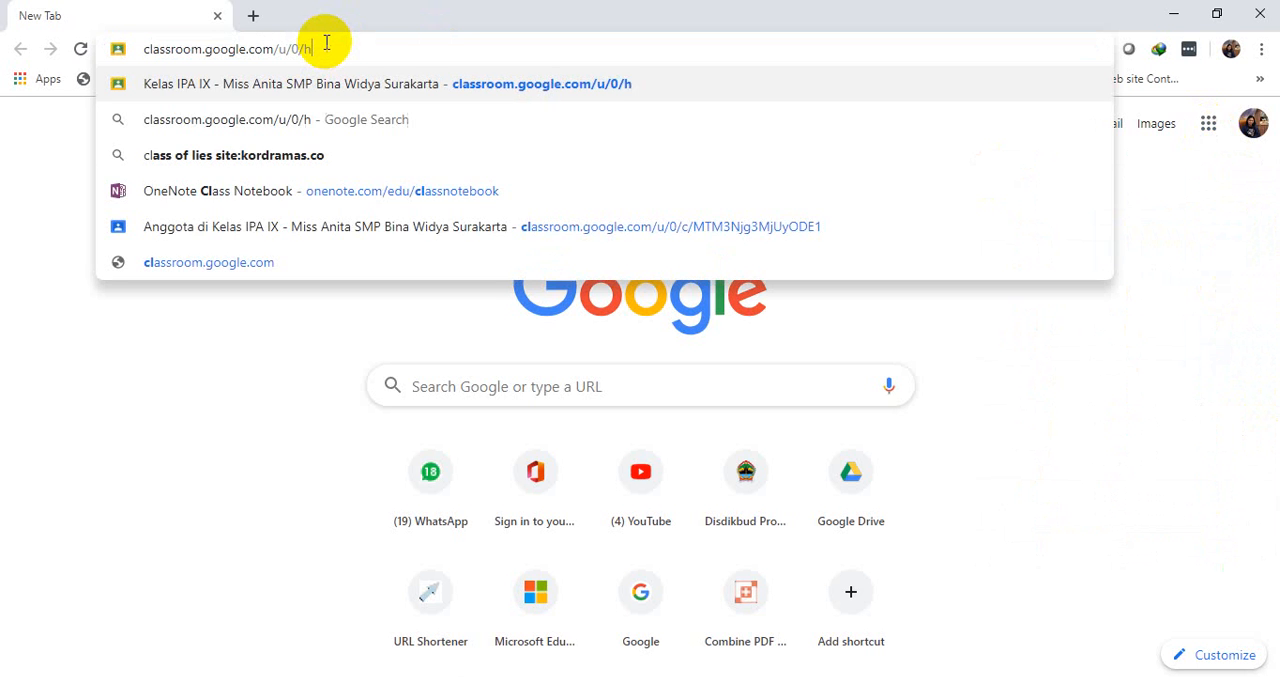
key(BackSpace)
key(BackSpace)
key(BackSpace)
key(BackSpace)
key(BackSpace)
key(BackSpace)
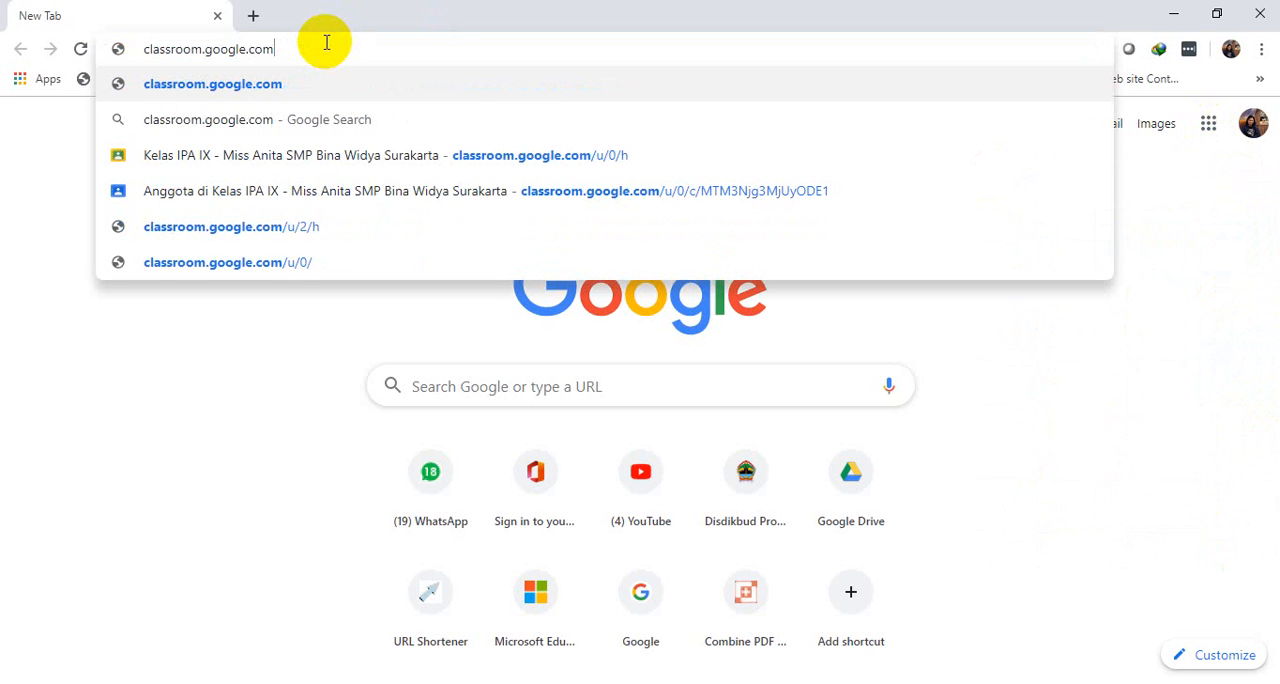
key(Return)
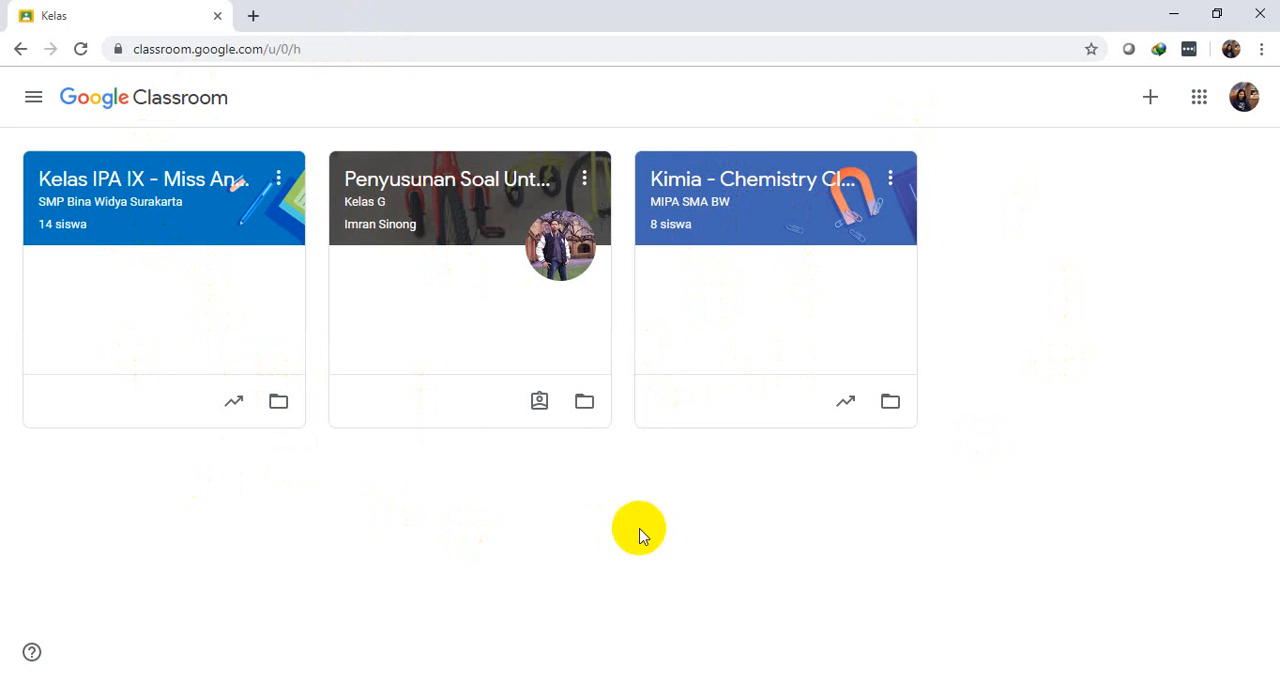
click(548, 207)
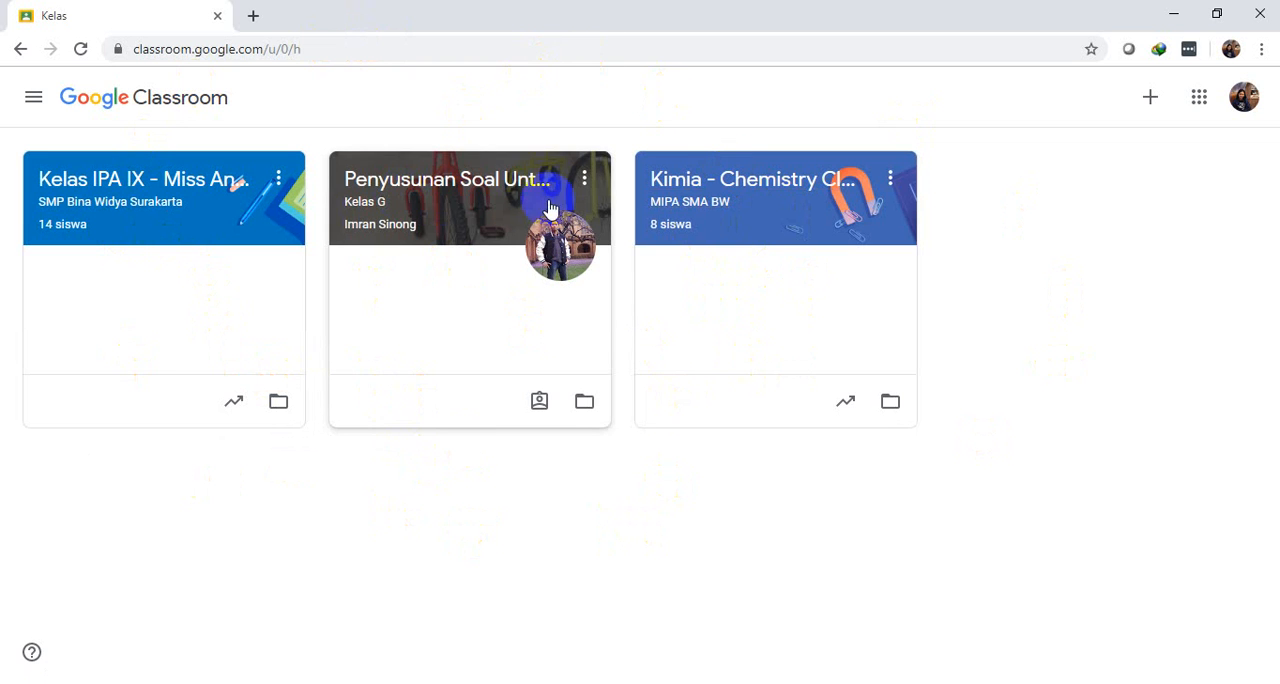
click(480, 216)
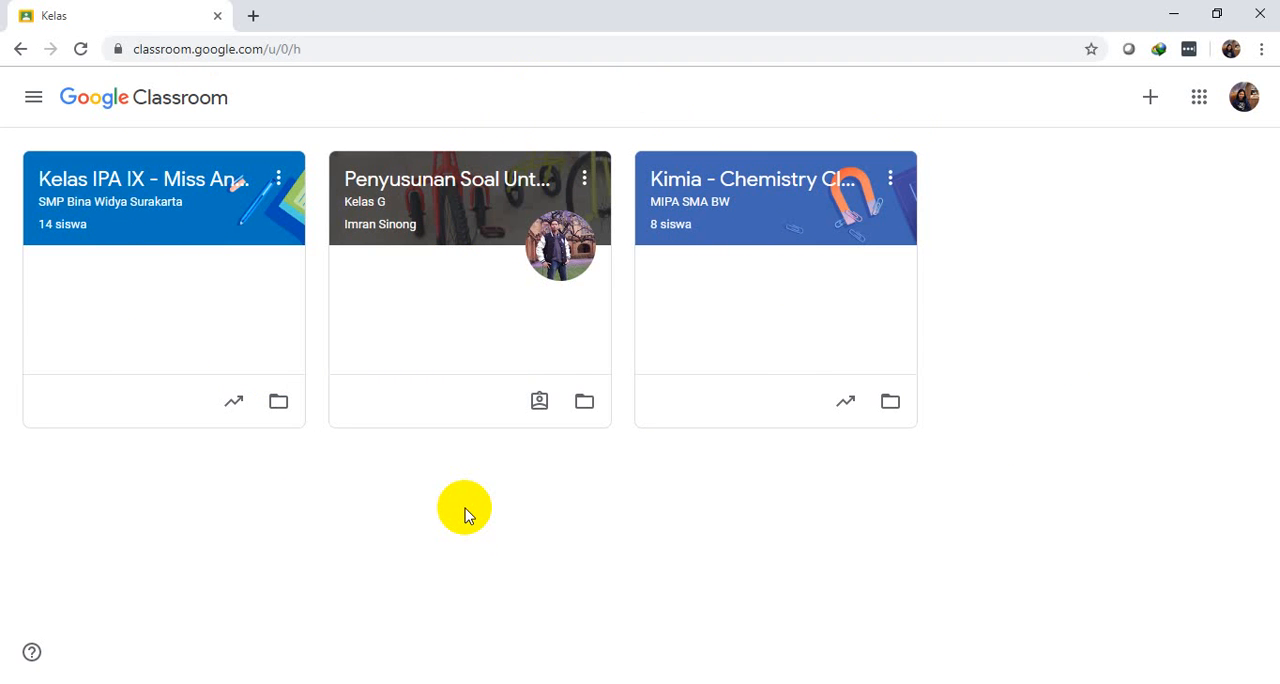
Start creating a new class (Buat kelas), dismissing the Chrome update notice, and accept the G Suite for Education school-use notice
click(1147, 104)
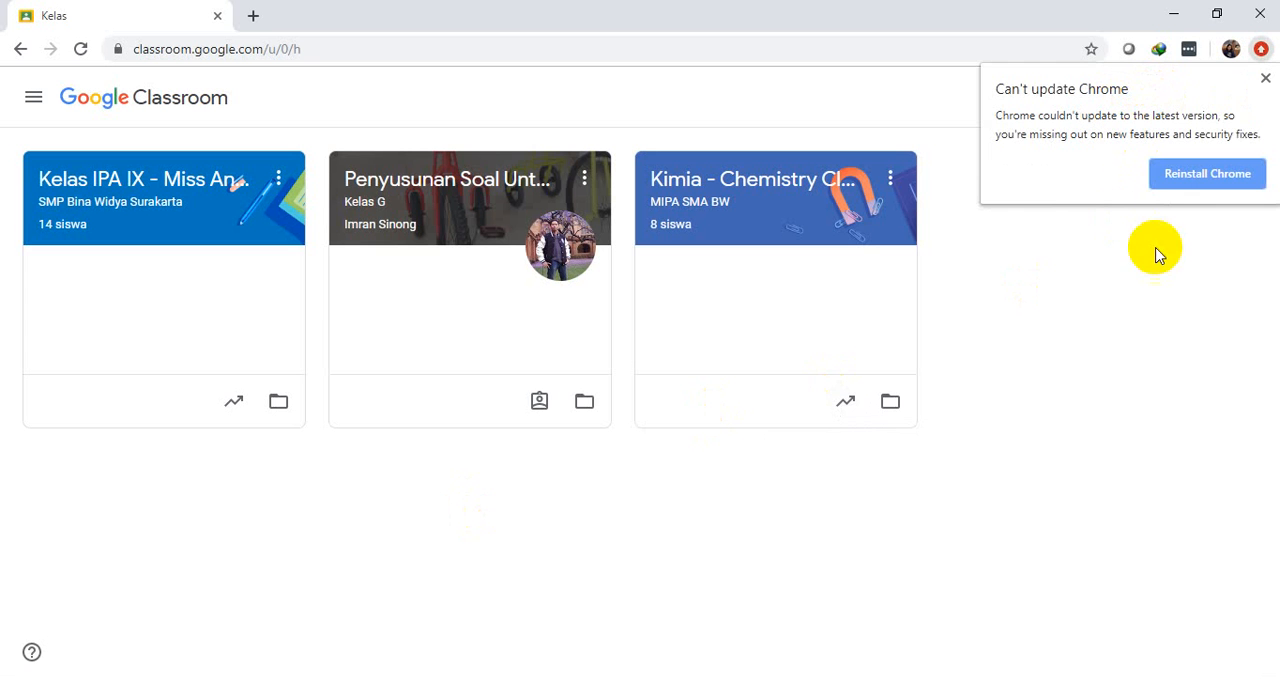
click(1265, 78)
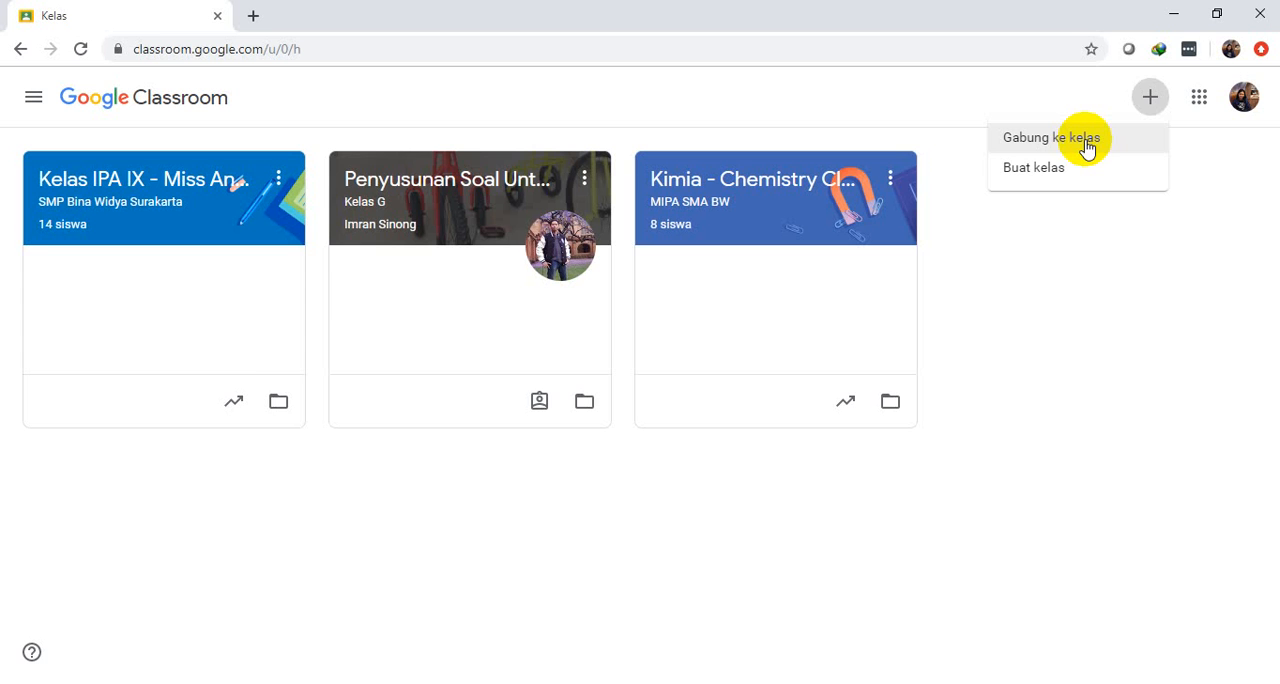
click(1040, 170)
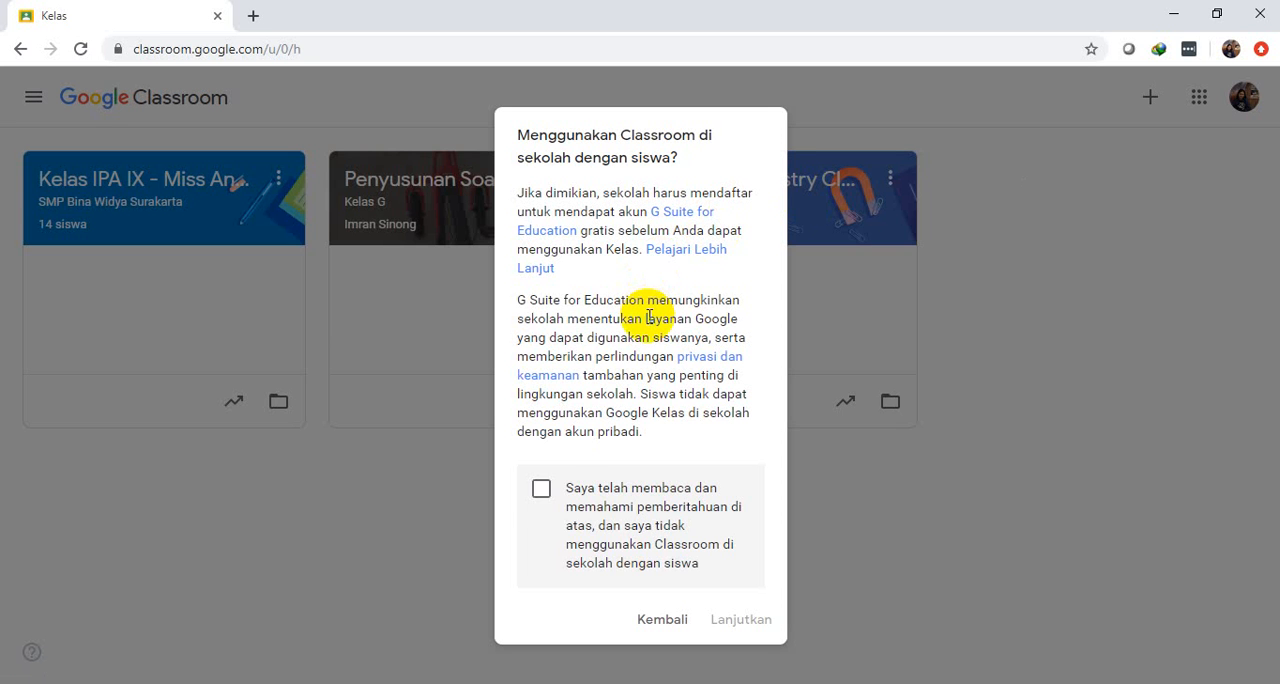
click(540, 490)
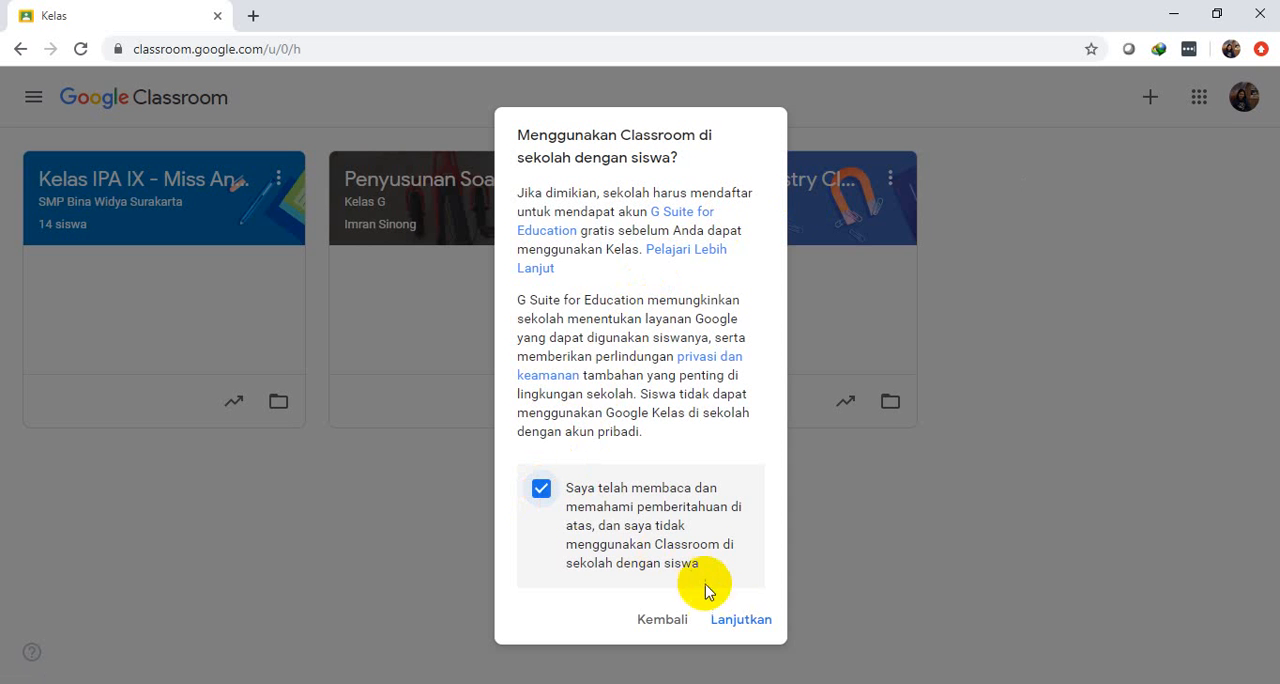
click(735, 619)
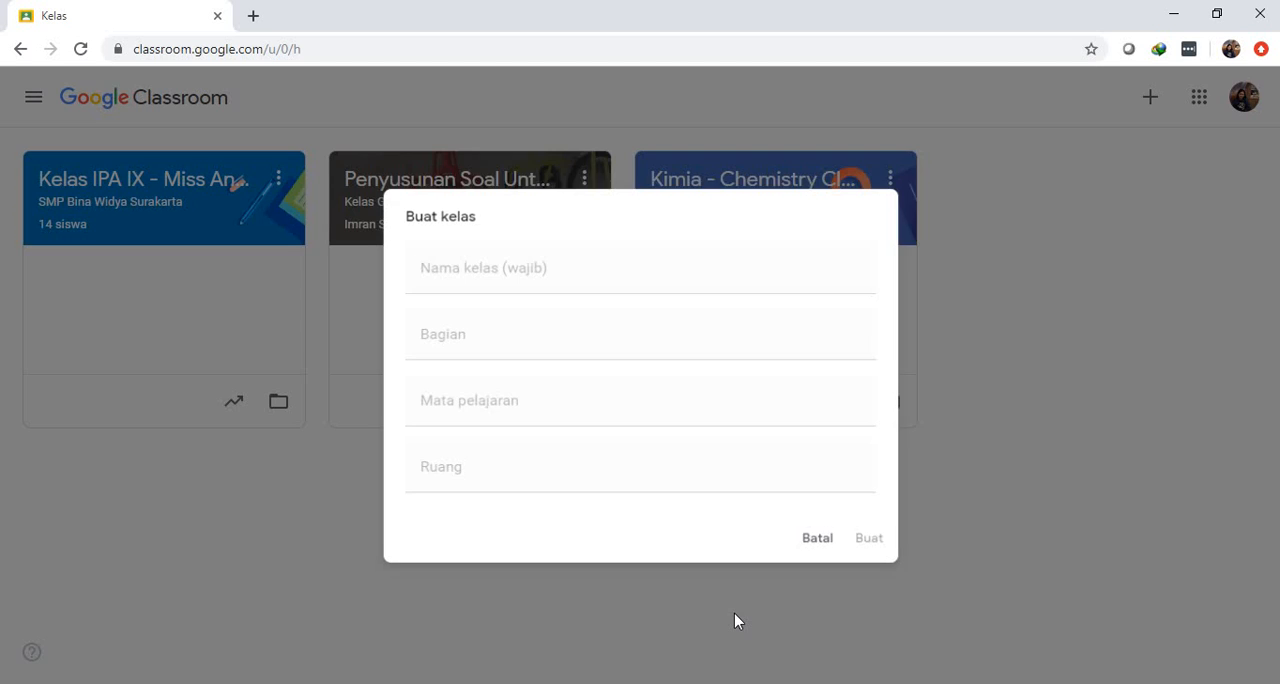
Fill in the class name as "KELAS KIMIA X MIPA - MISS" followed by the teacher's first name
click(591, 272)
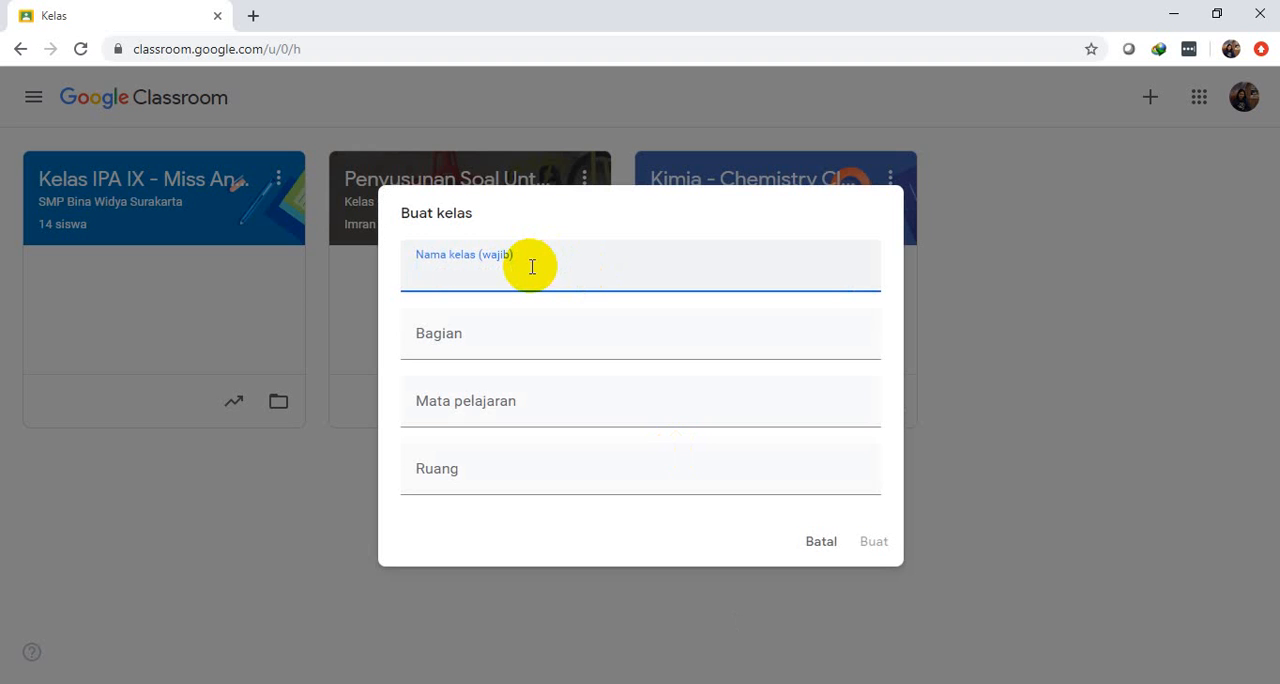
text(KELAS KIMIA)
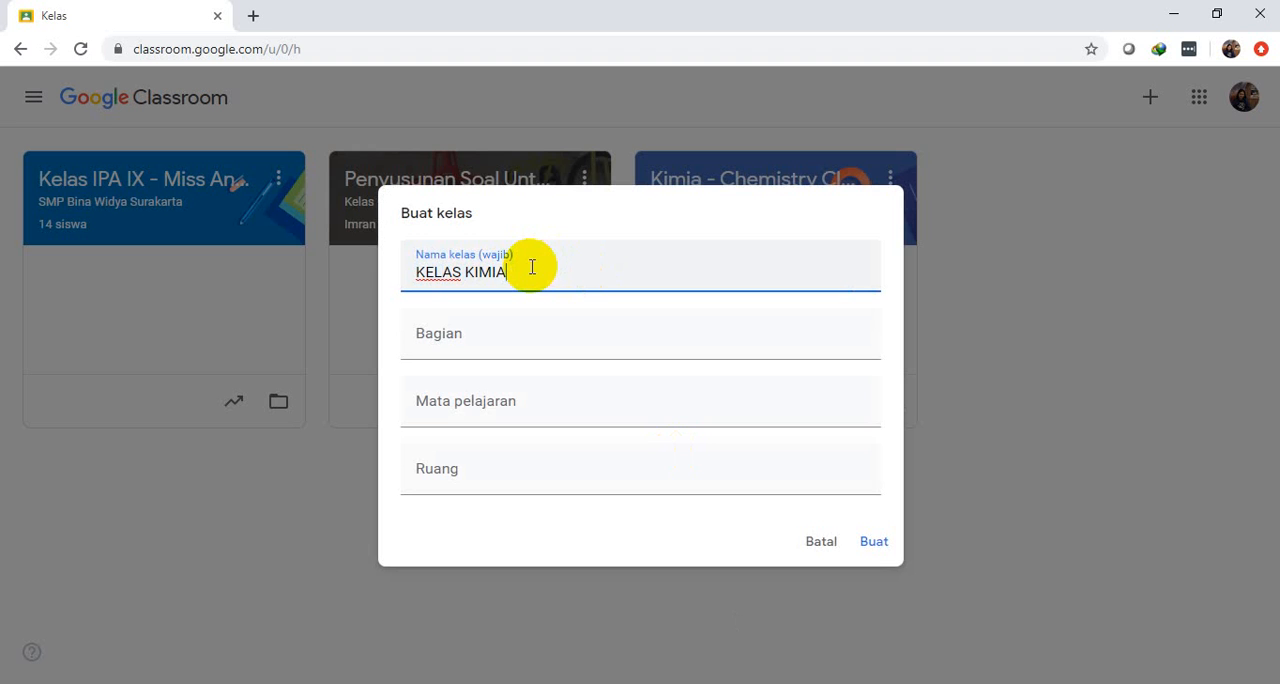
text( X MIPA - MISS ANITA)
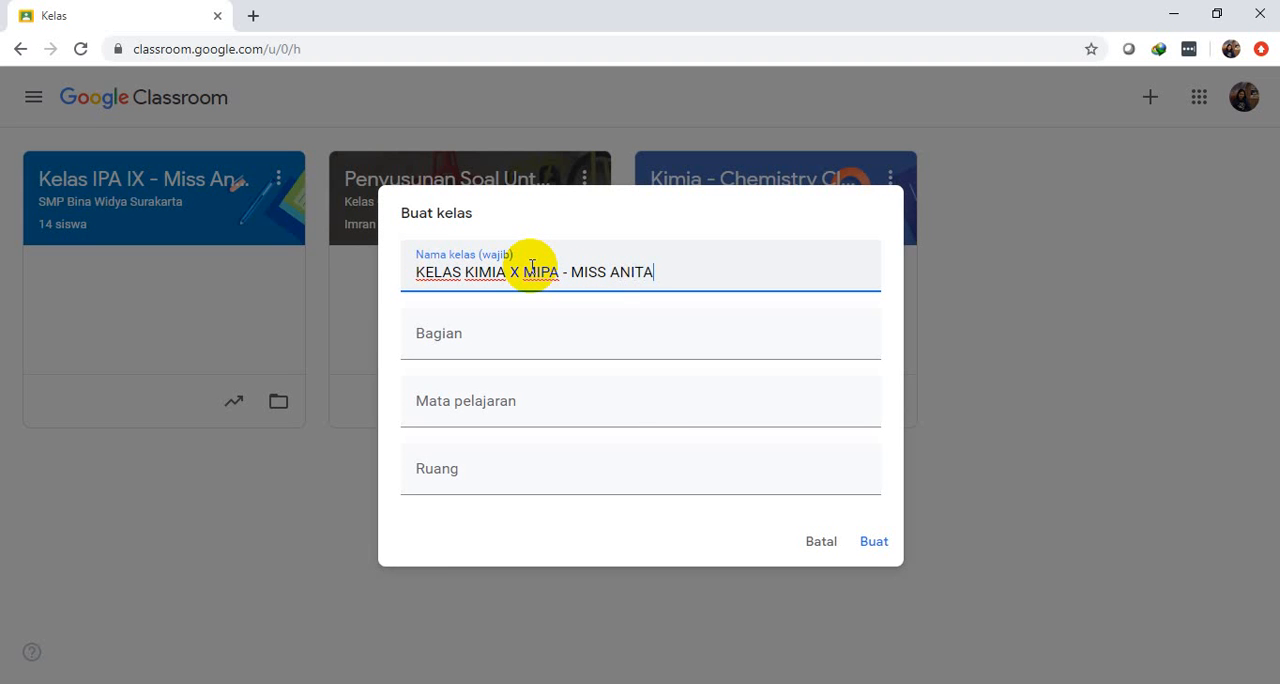
Set the class section (Bagian) to "SMA BINA WIDYA SOLO"
click(471, 344)
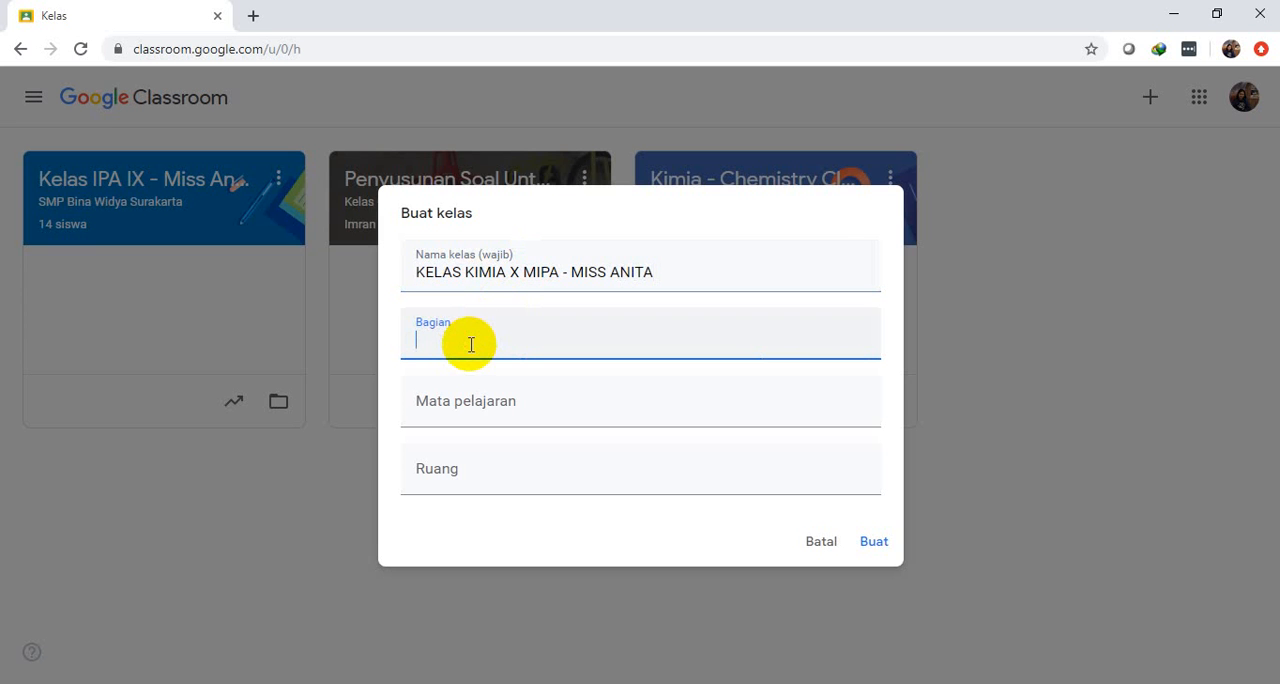
text(SMS)
key(BackSpace)
text(A N)
key(BackSpace)
text(BINA WIDYA SOLO)
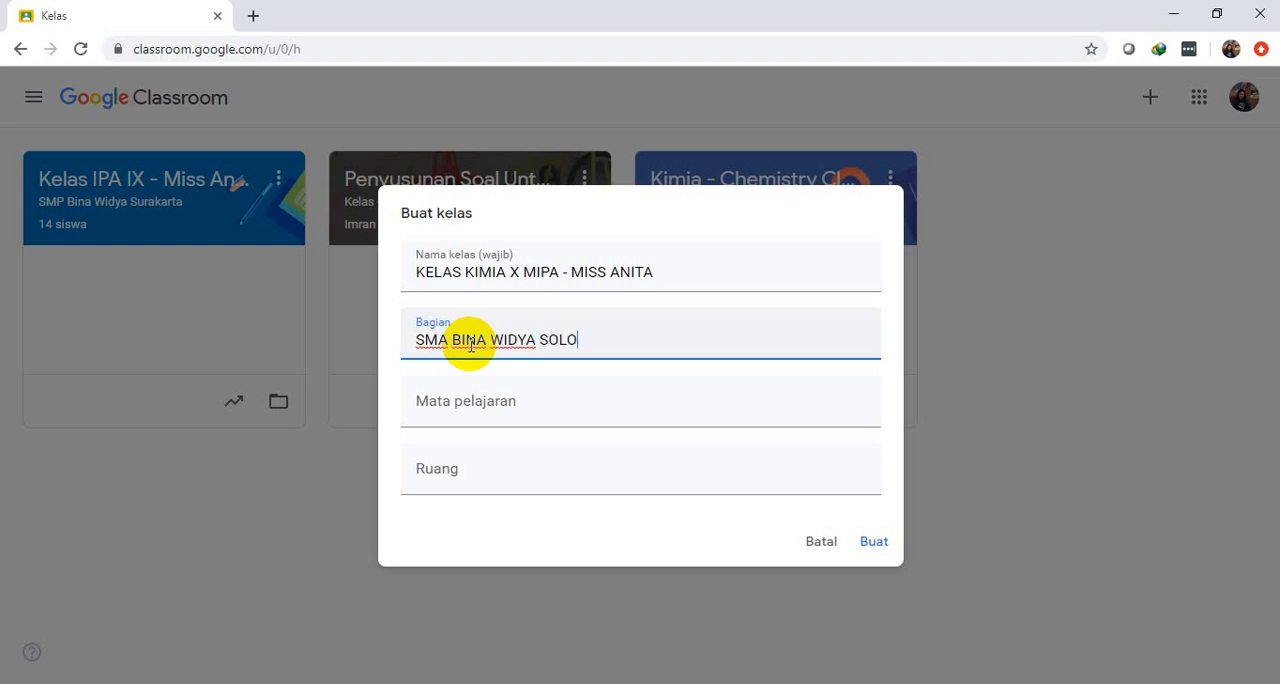
Set the subject to KIMIA and the room to 1, and create the class
click(451, 407)
text(KIMIA)
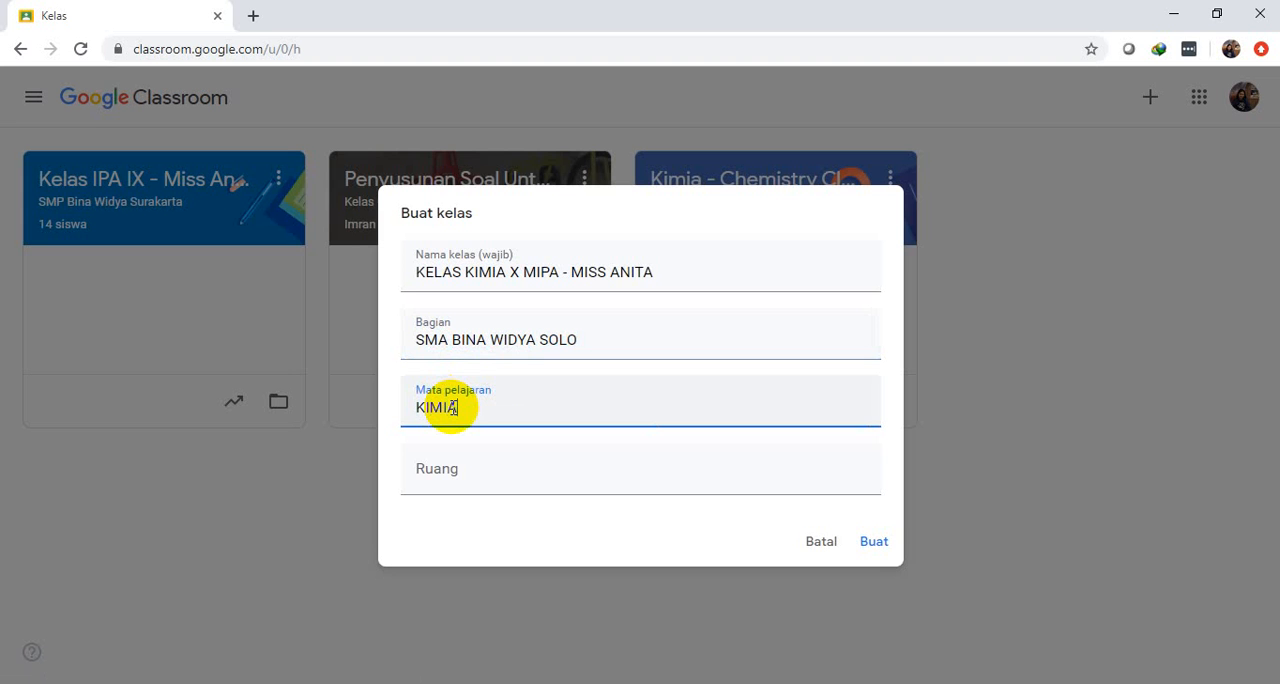
click(453, 482)
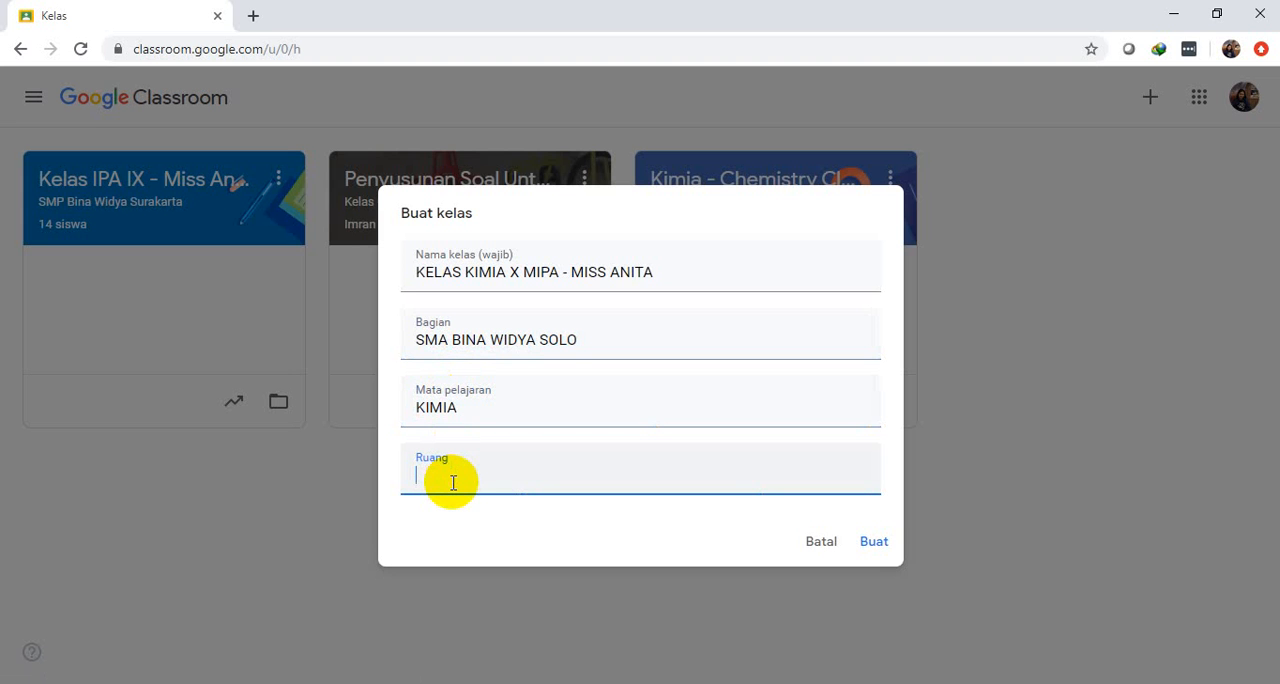
text(1)
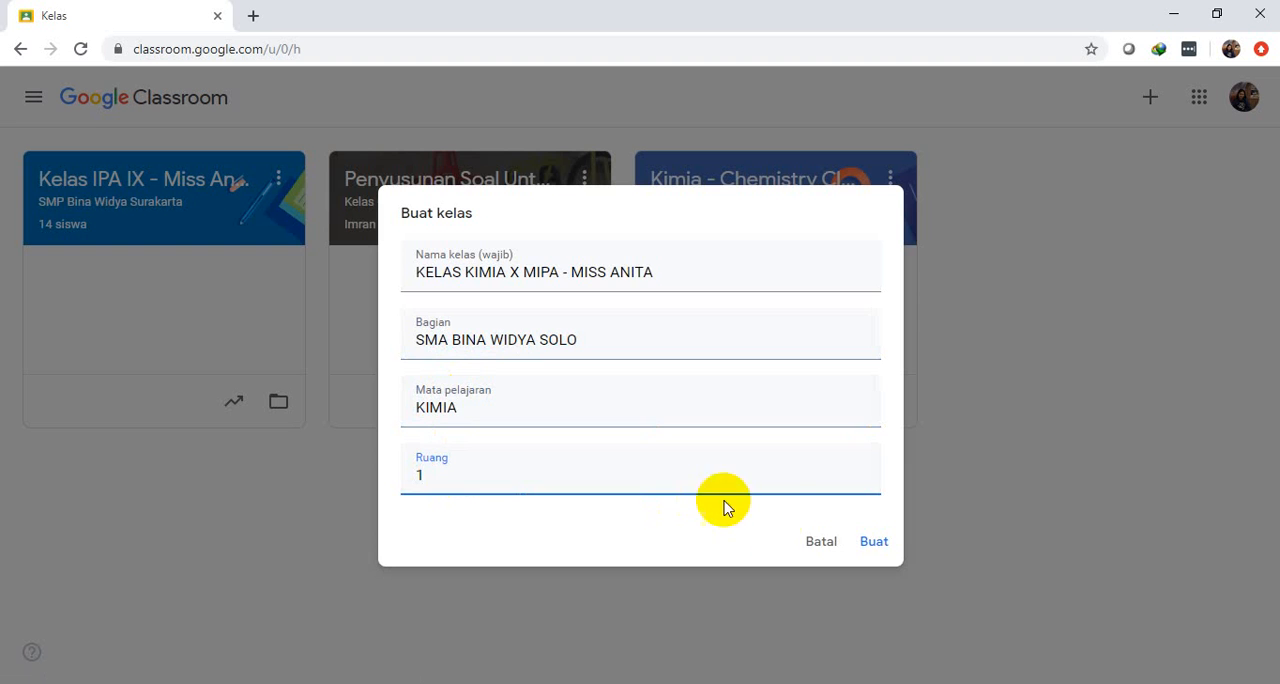
click(876, 541)
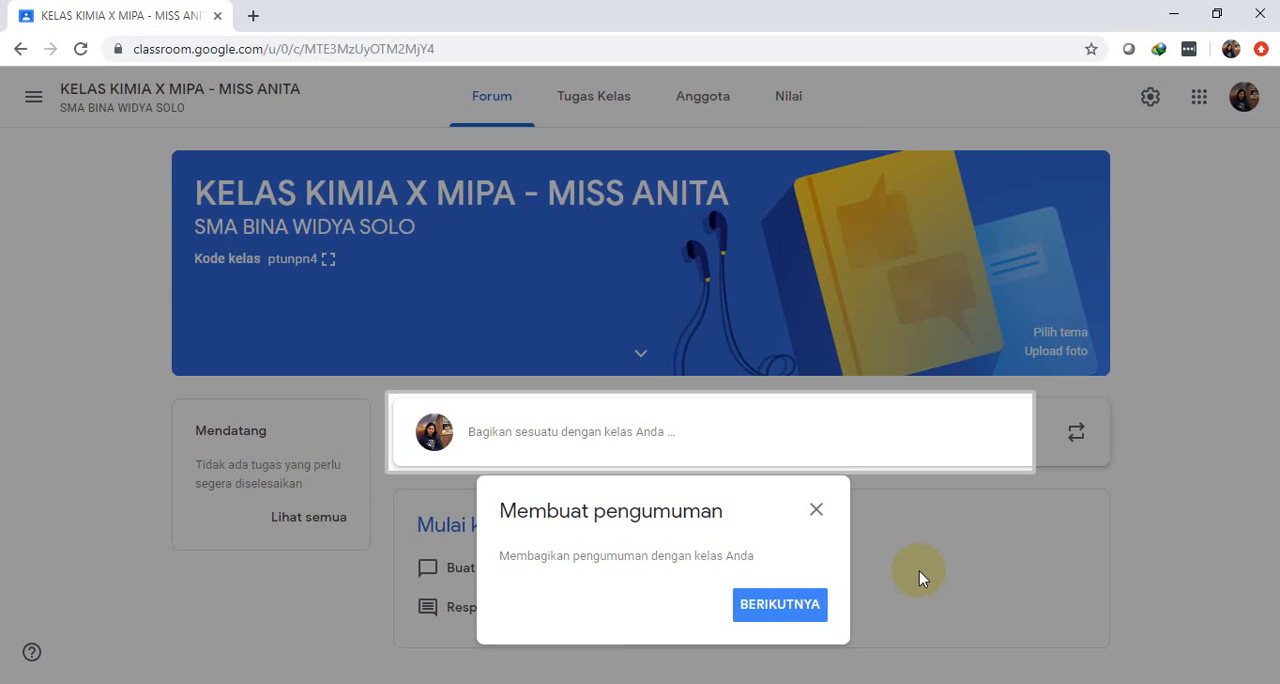
Close the announcement tip and highlight the class code in the class banner
click(818, 510)
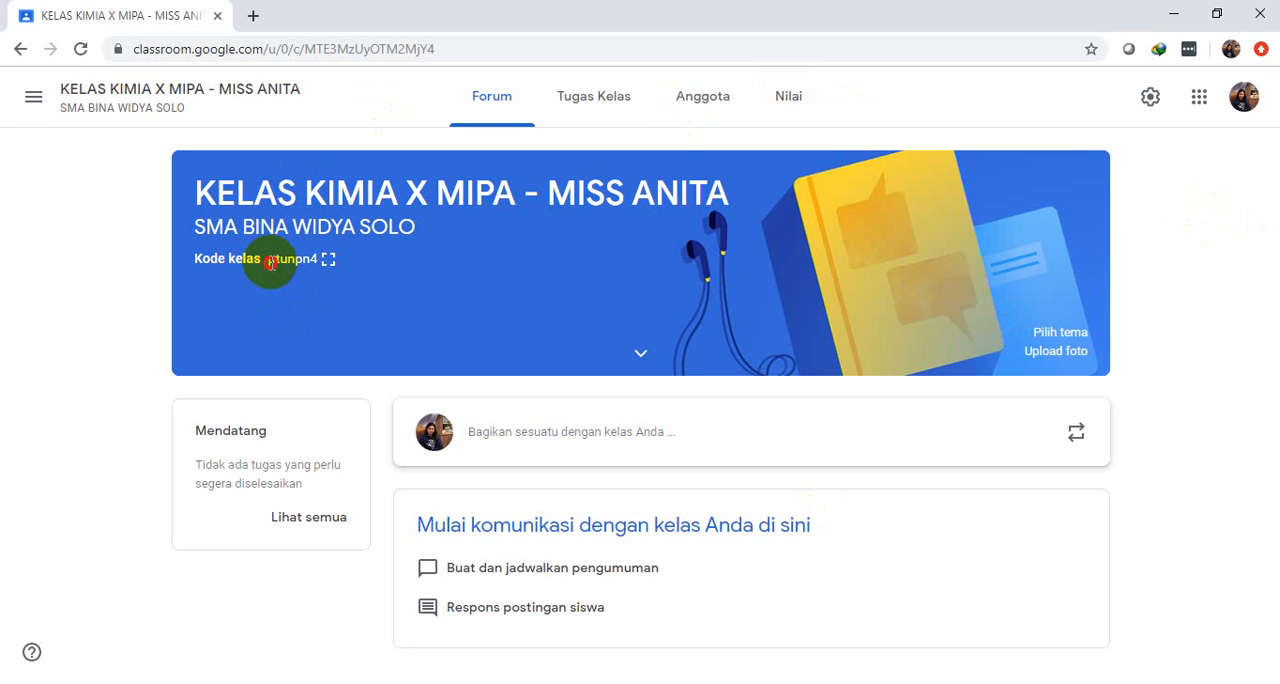
drag(270, 261, 318, 268)
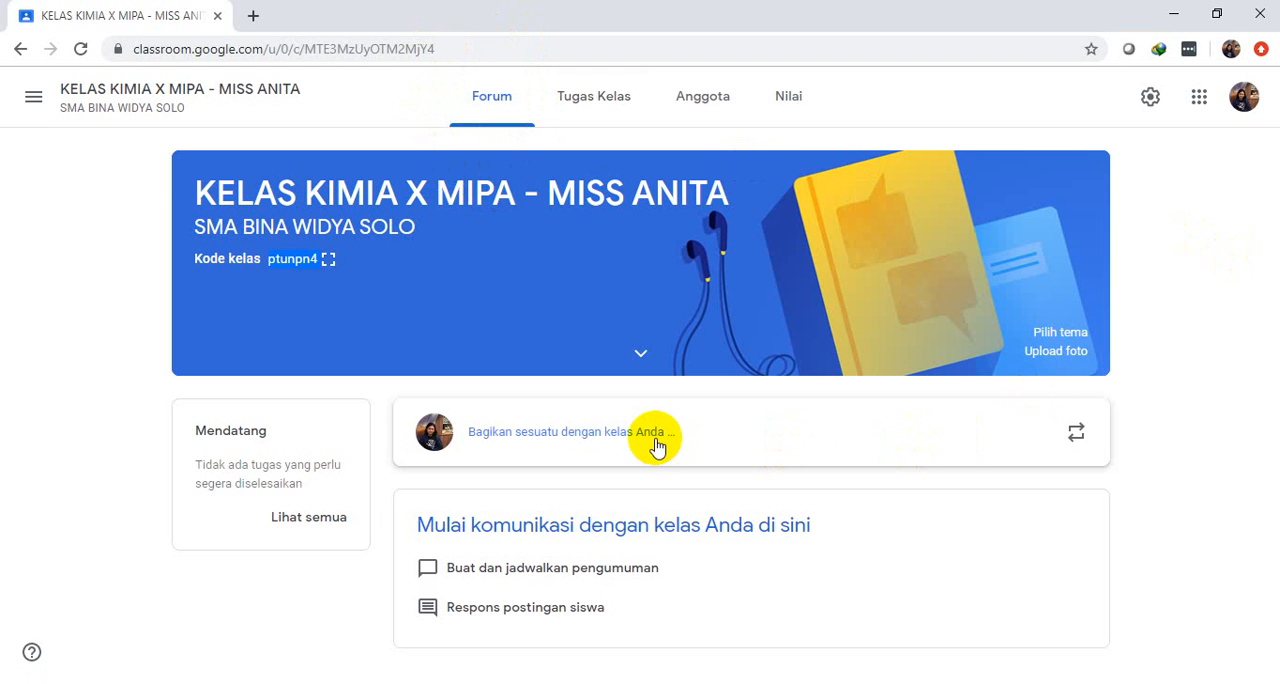
Write the announcement "SELAMAT DATANG DI KELAS KIMIA" in the class forum
click(614, 436)
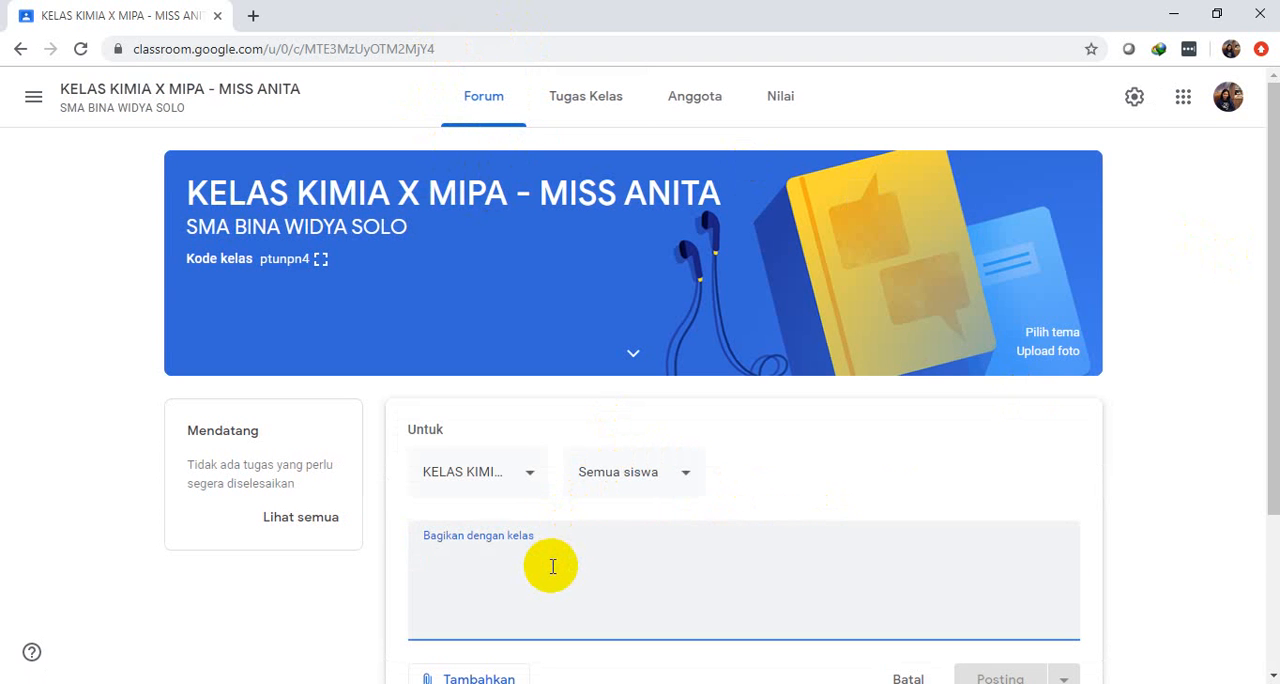
text(SELAM)
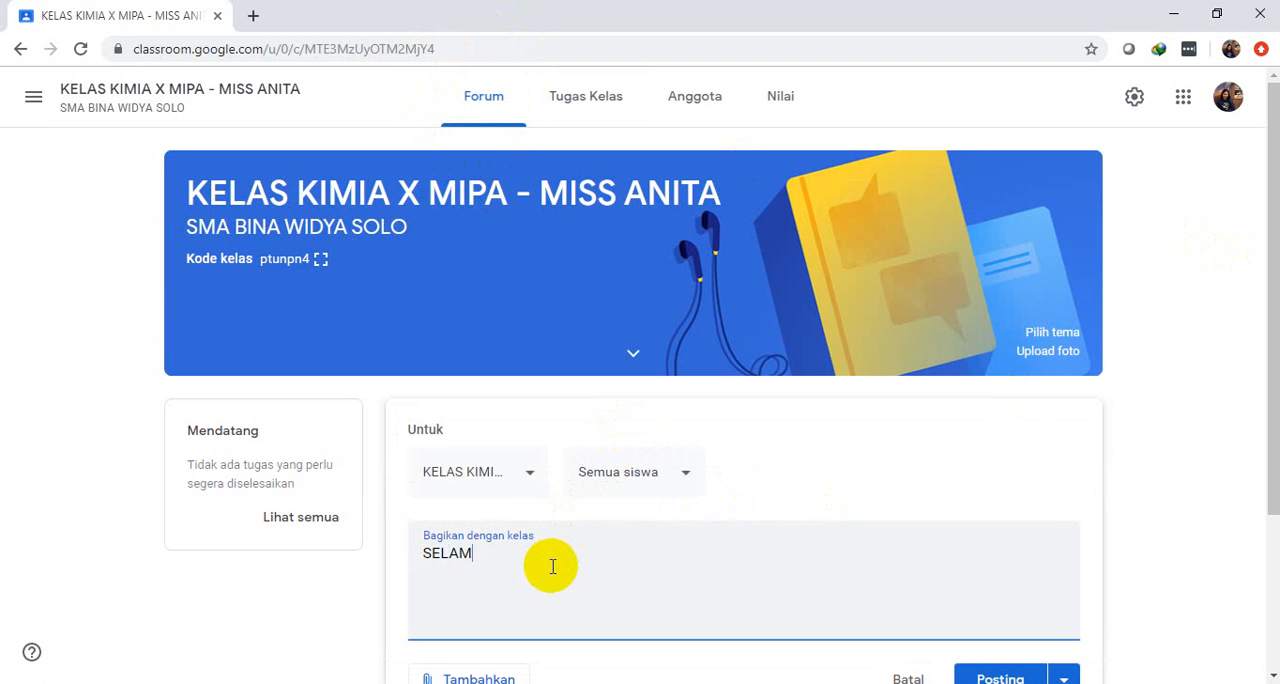
text(AT DATANG DI )
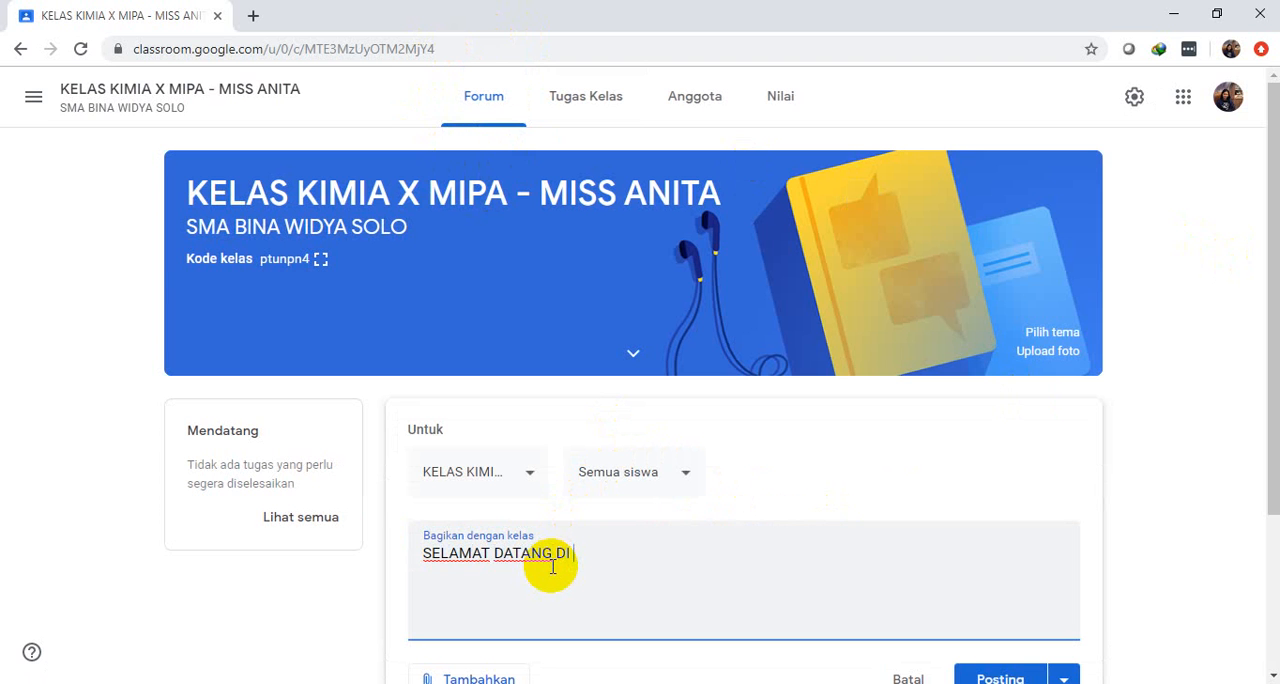
text(KELAS KIMIA)
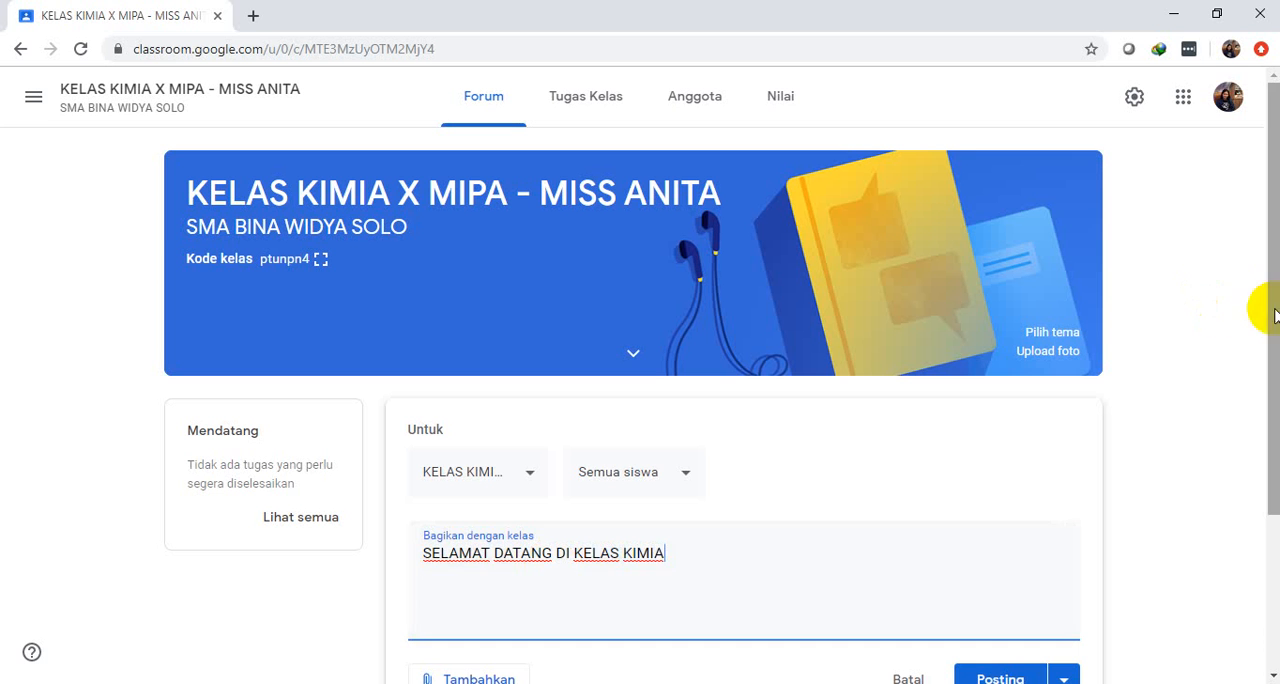
View the announcement's attachment options without adding any, and post the announcement to all students
scroll(1262, 470, down, 2)
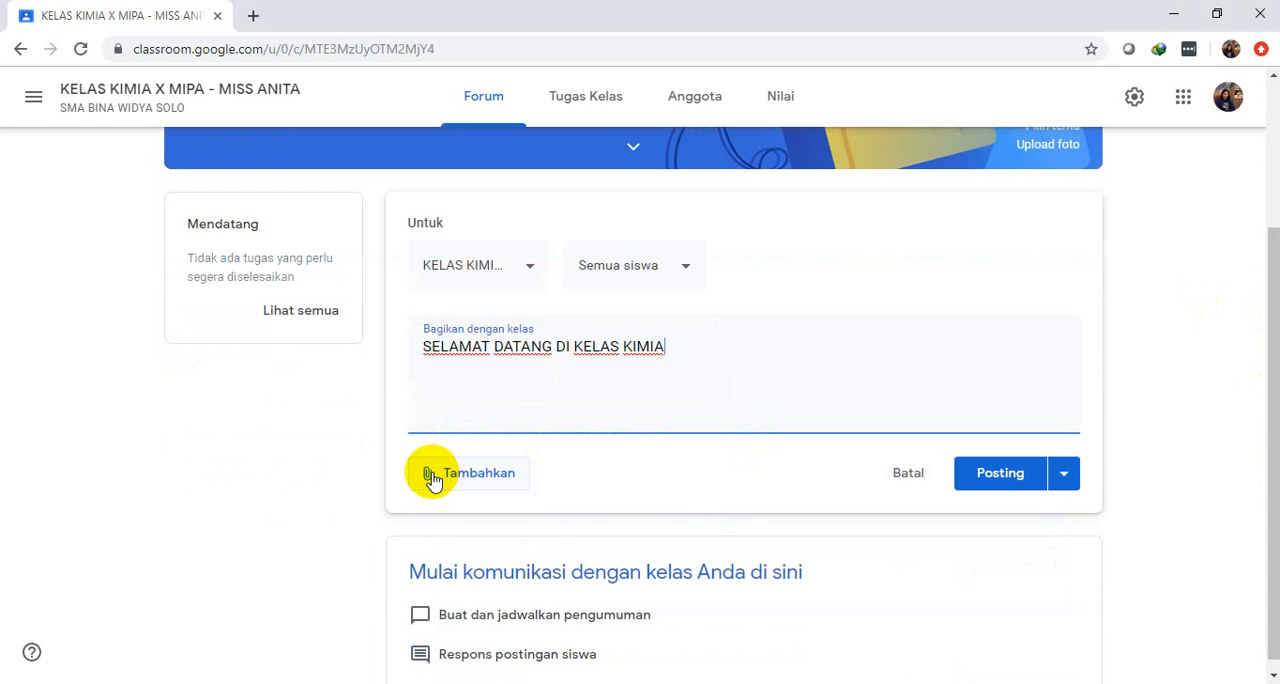
click(434, 479)
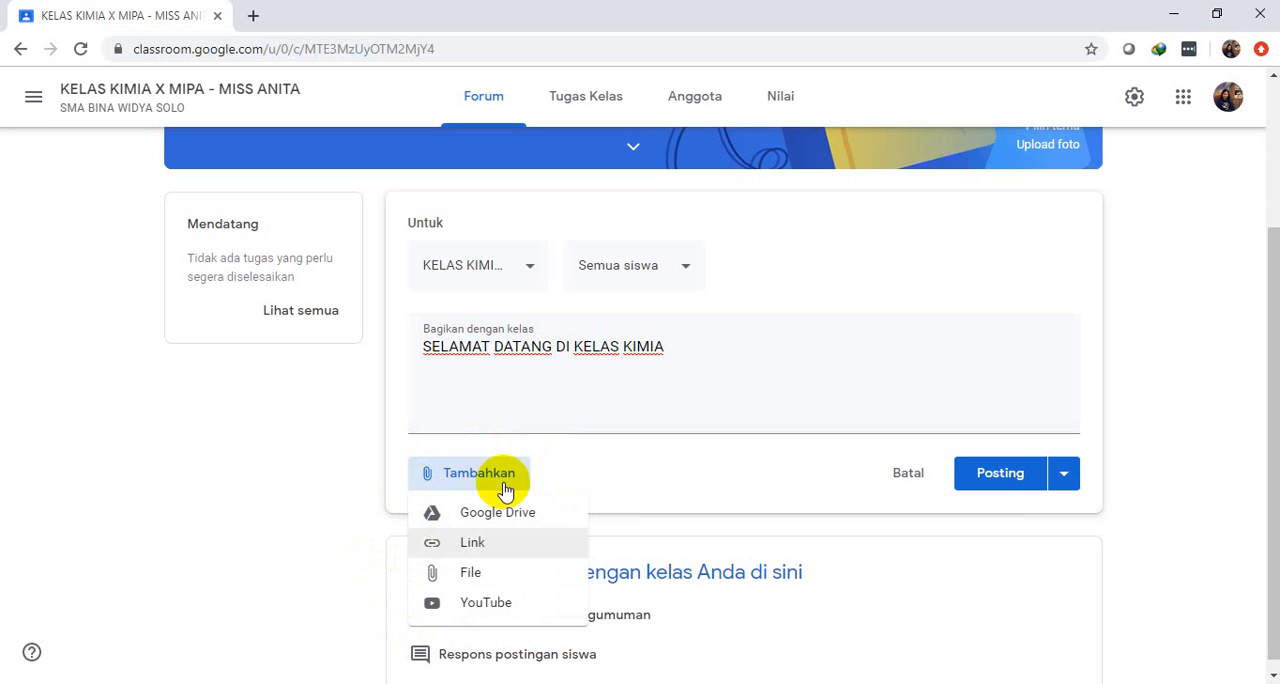
click(497, 382)
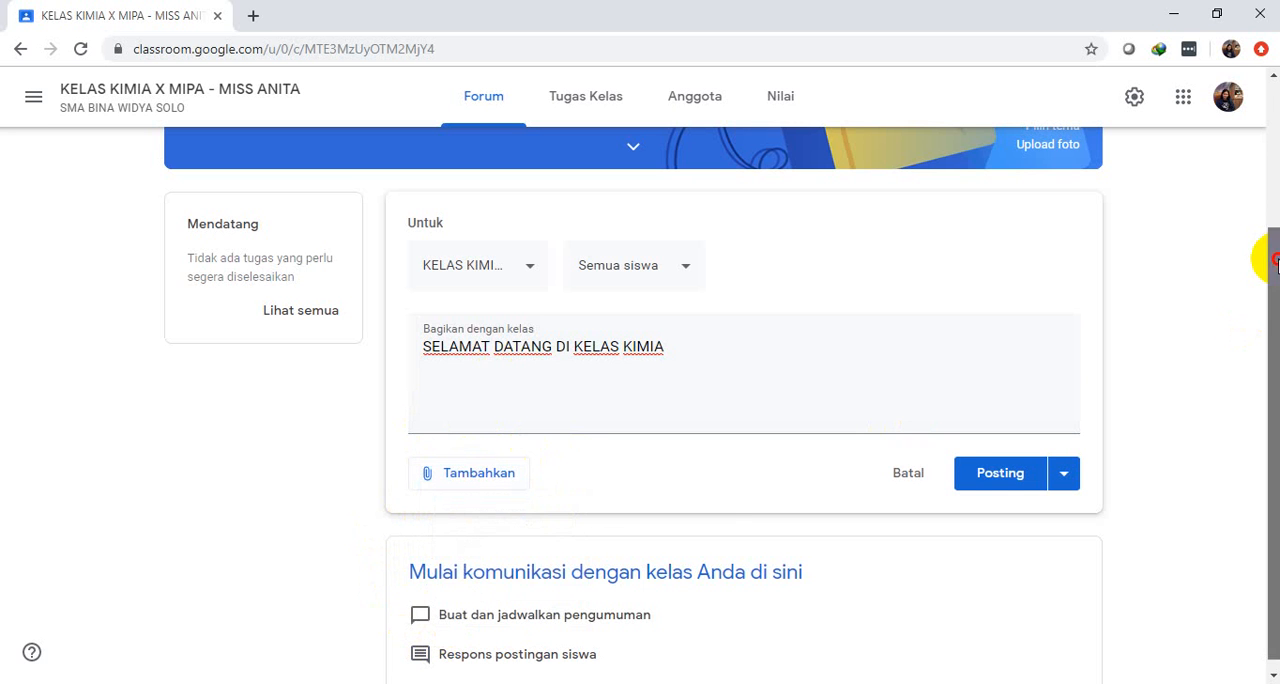
scroll(1276, 262, down, 1)
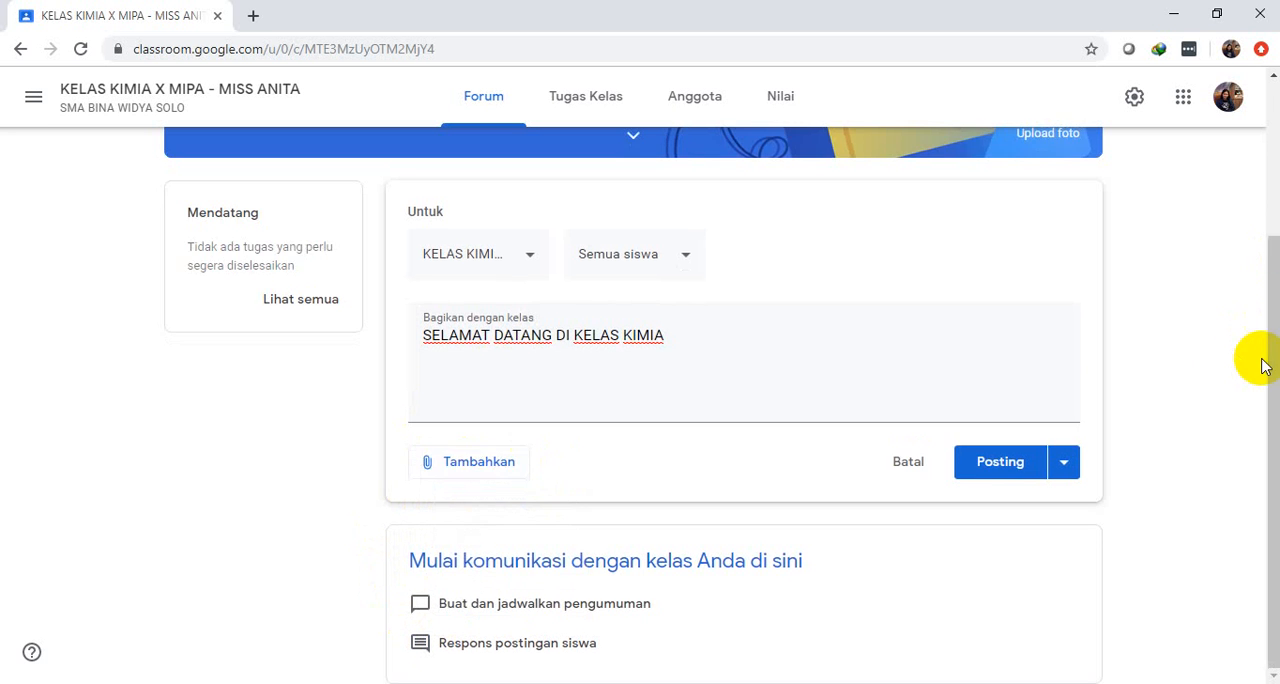
click(997, 466)
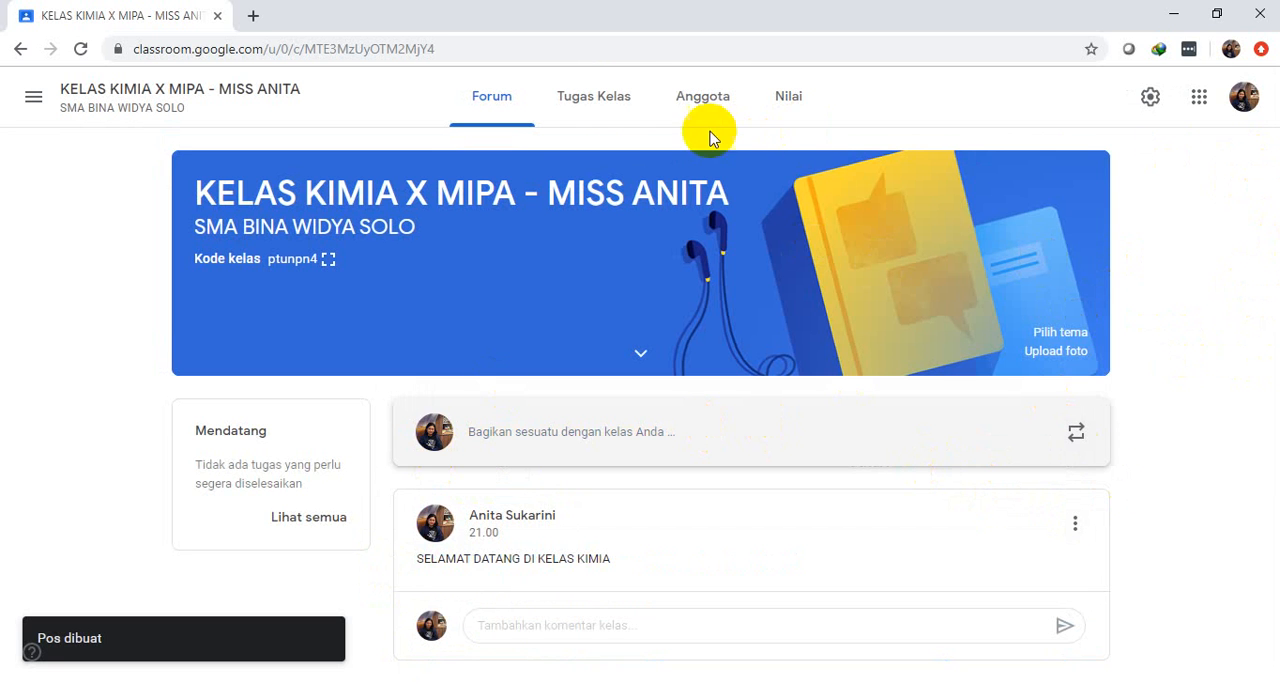
Create a new assignment (Tugas) in the class's classwork and title it "TUGAS KD 3.1"
click(583, 96)
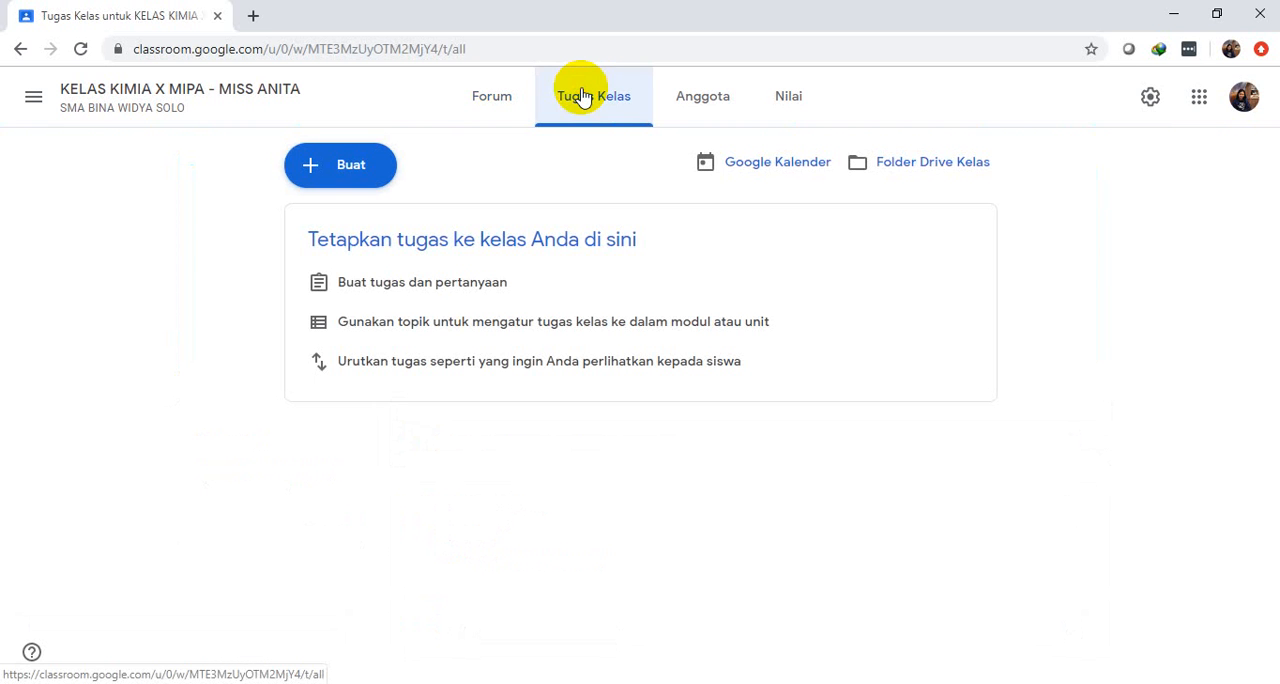
click(352, 178)
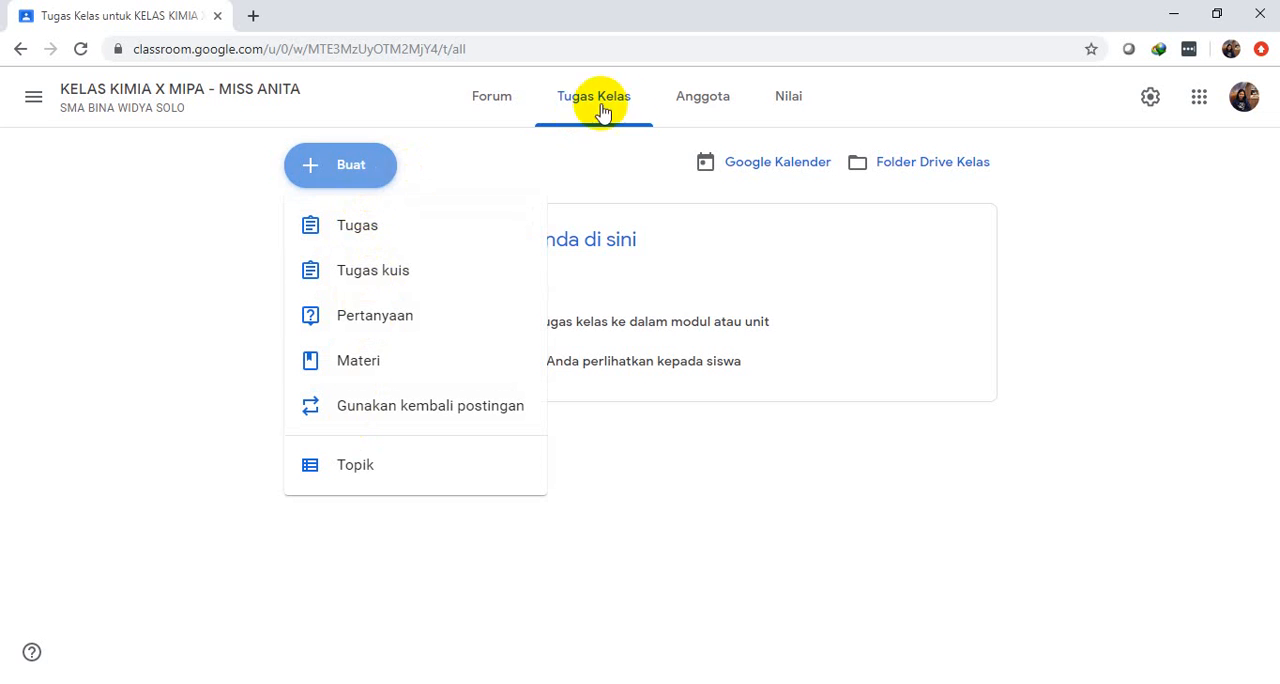
click(343, 234)
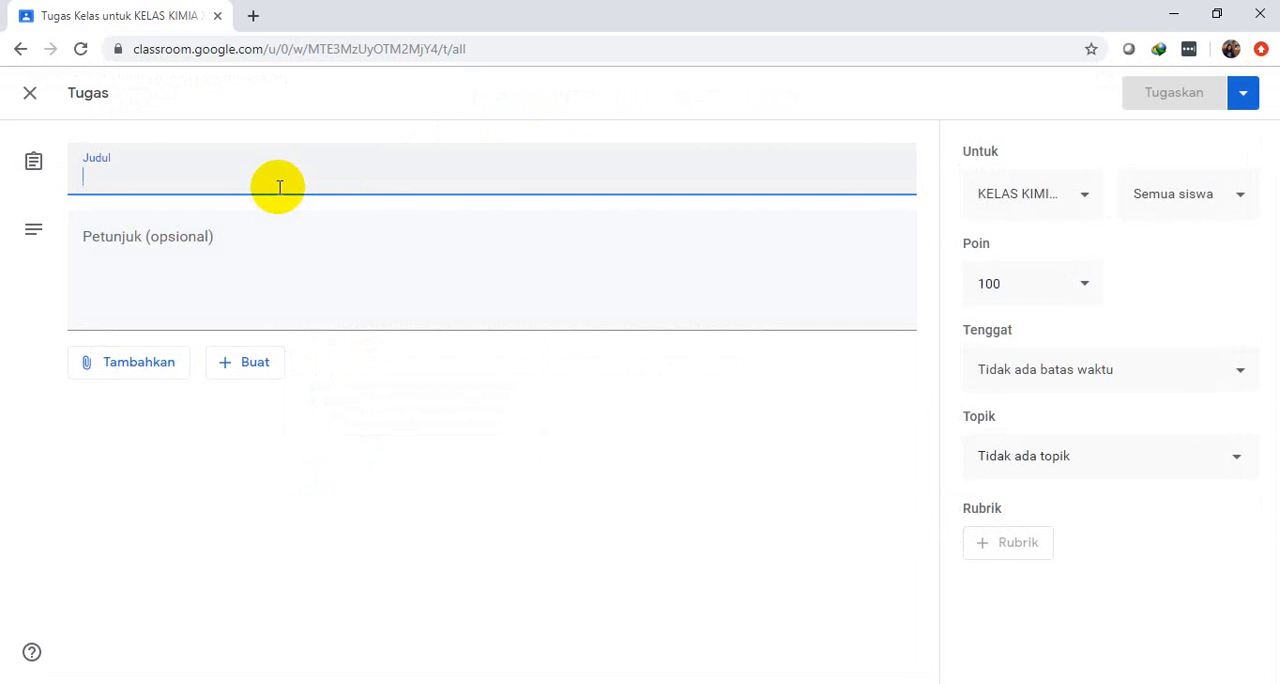
text(TUGAS )
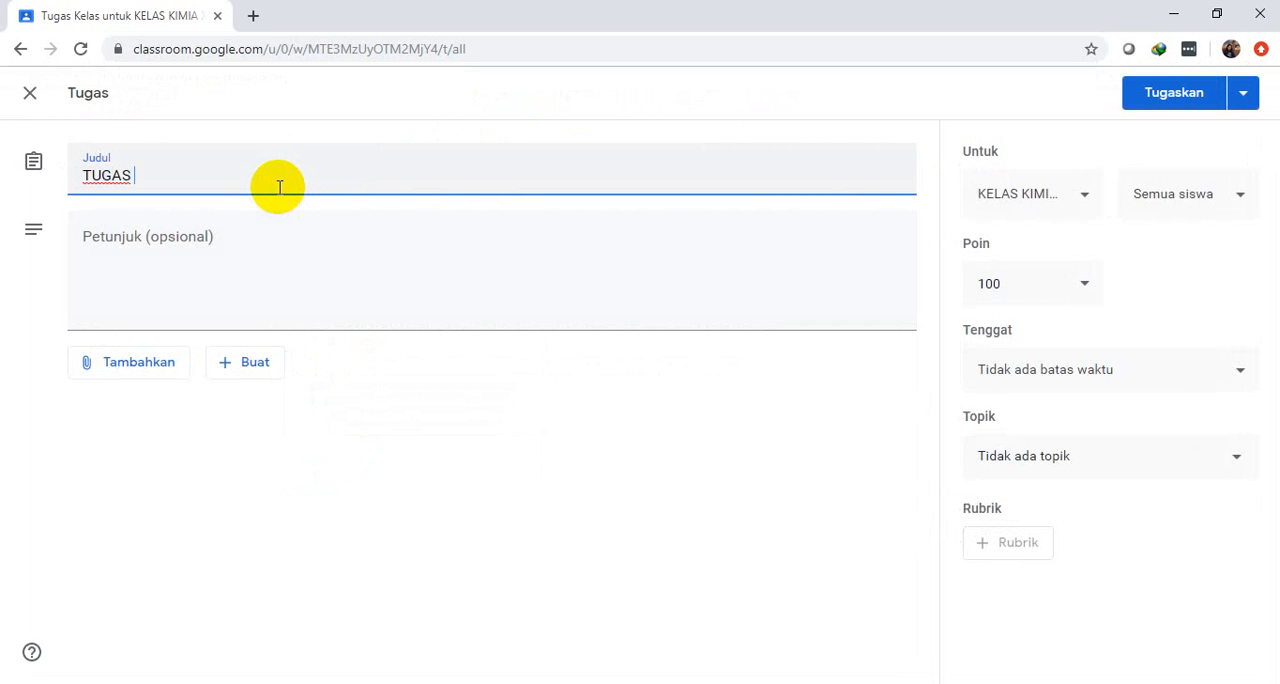
text(KD 3.1)
Write the assignment instructions "Buatlah makalah tentang hakikat ilmu kimia"
click(237, 240)
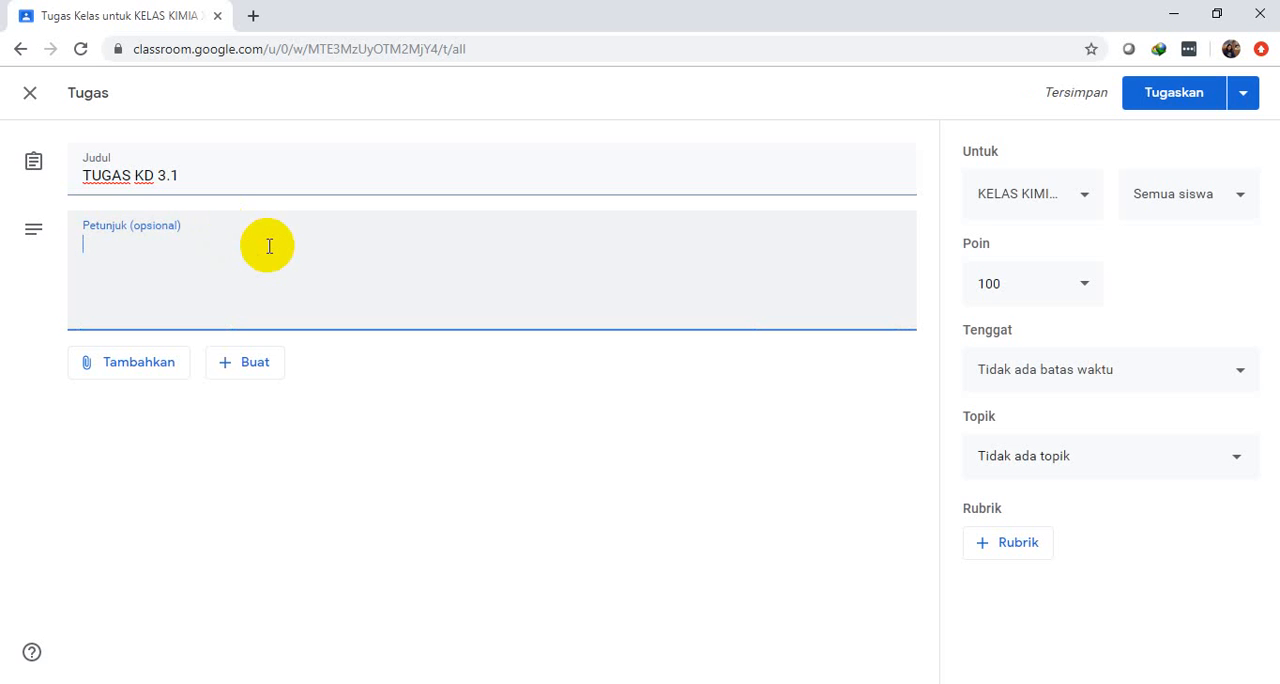
text(BU)
text(u)
text(atl)
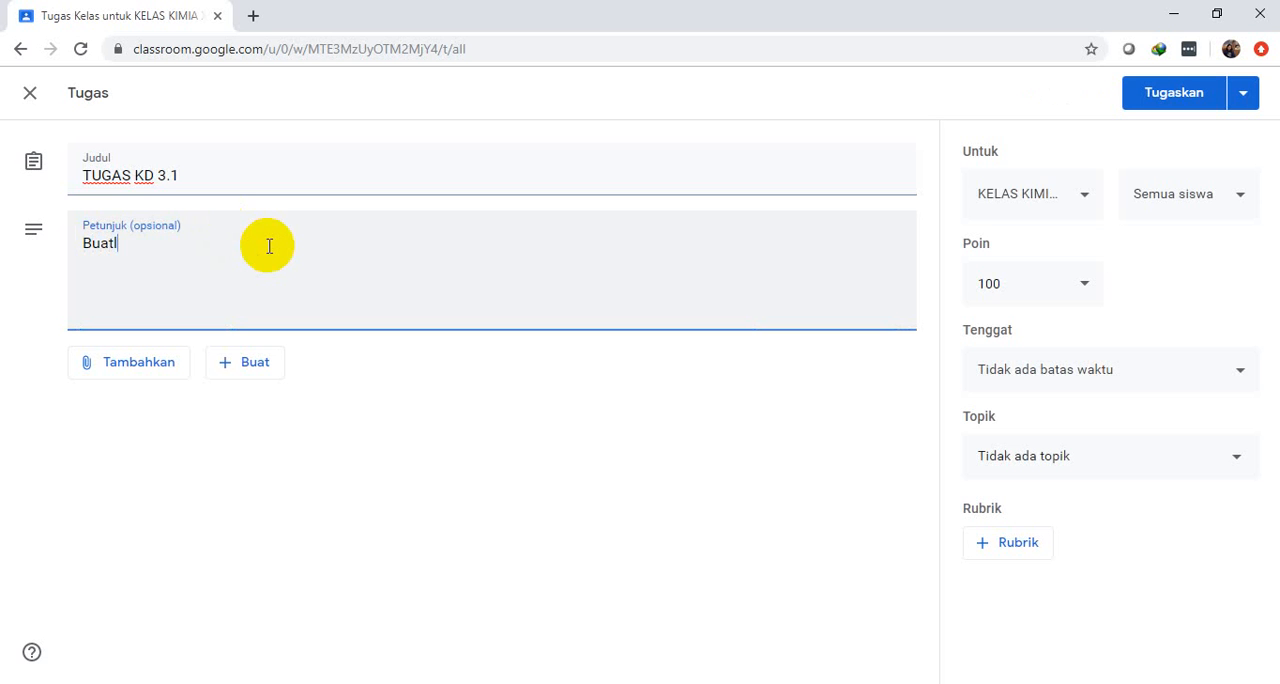
text(ah makalah e)
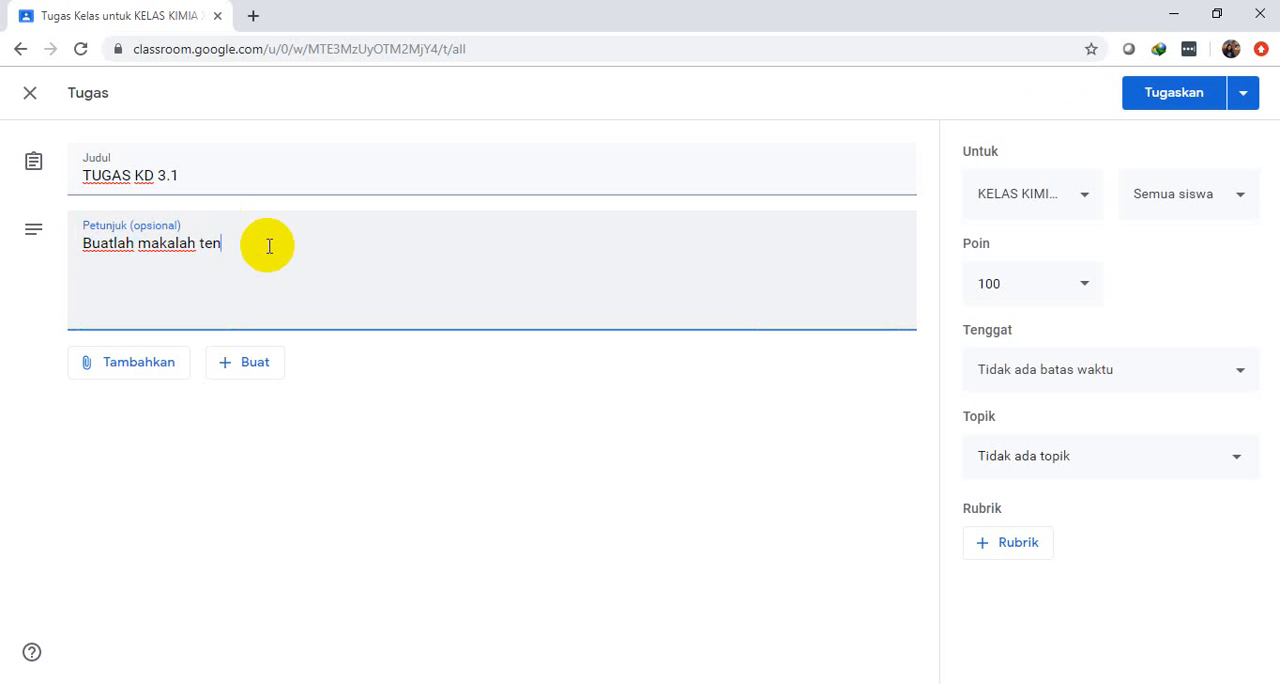
text(ntang )
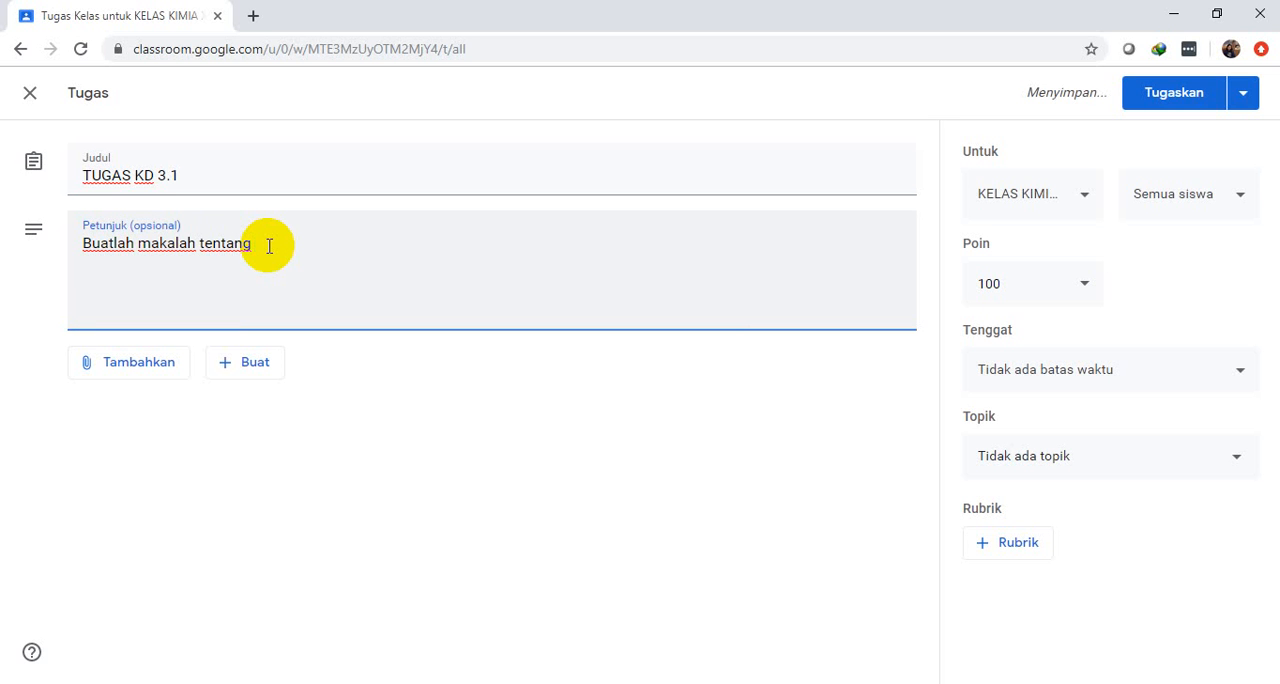
text(ki)
key(BackSpace)
text(hakikat ilmu kimi)
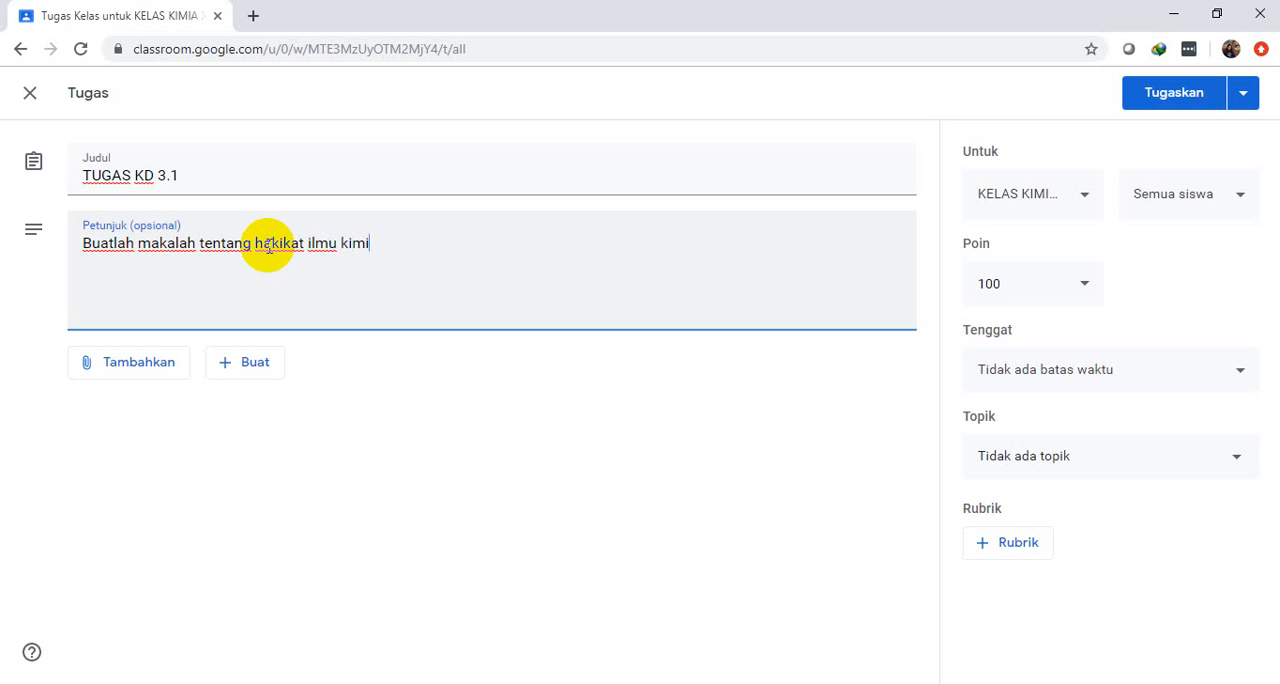
text(a)
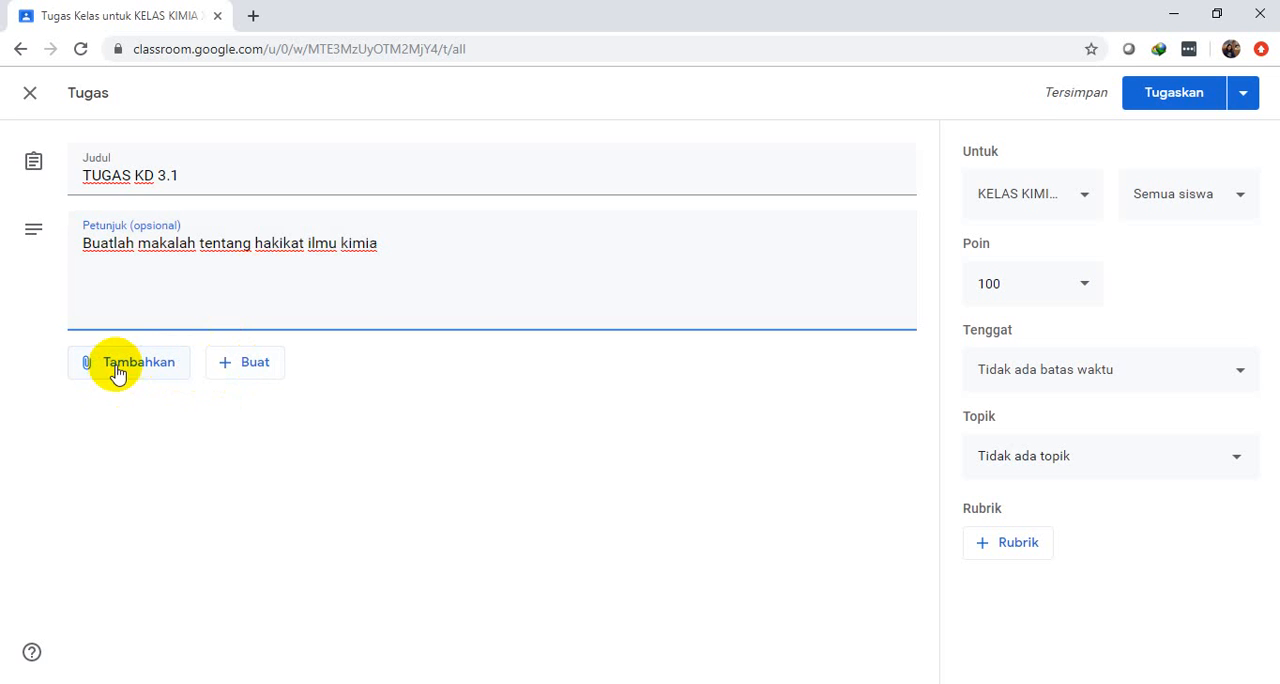
Look through the class and student choices the assignment can be given to, without changing the recipients
click(1085, 202)
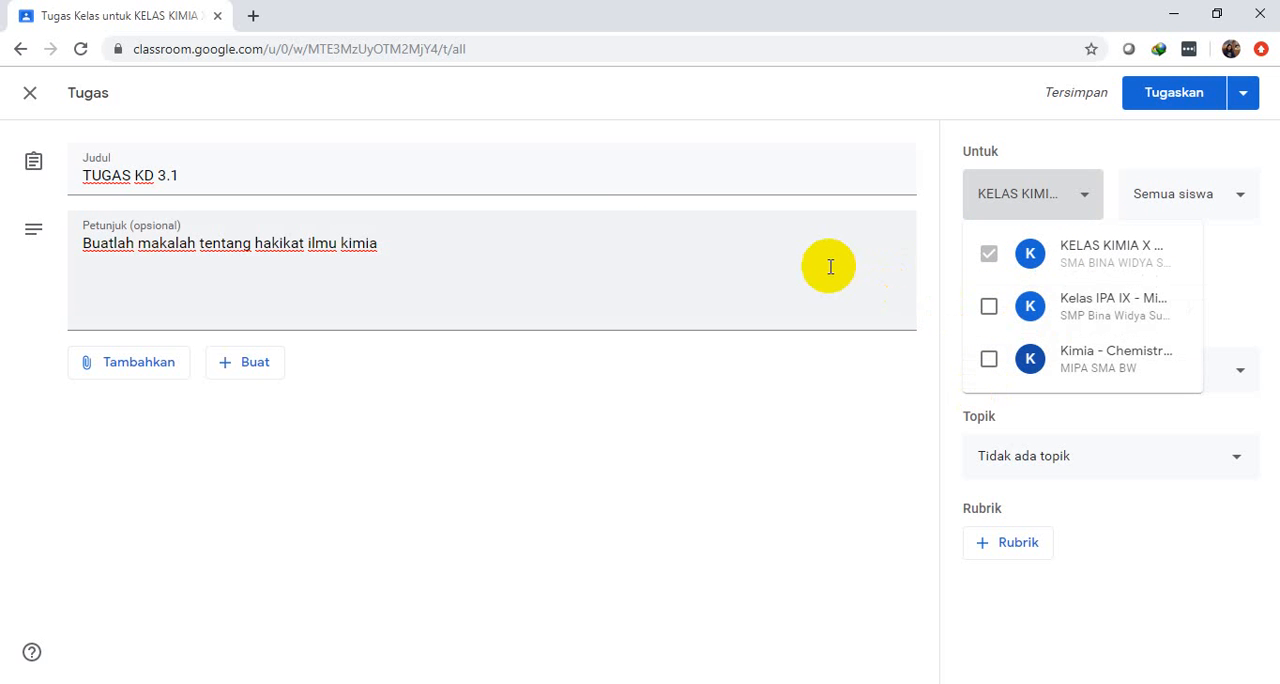
click(1243, 208)
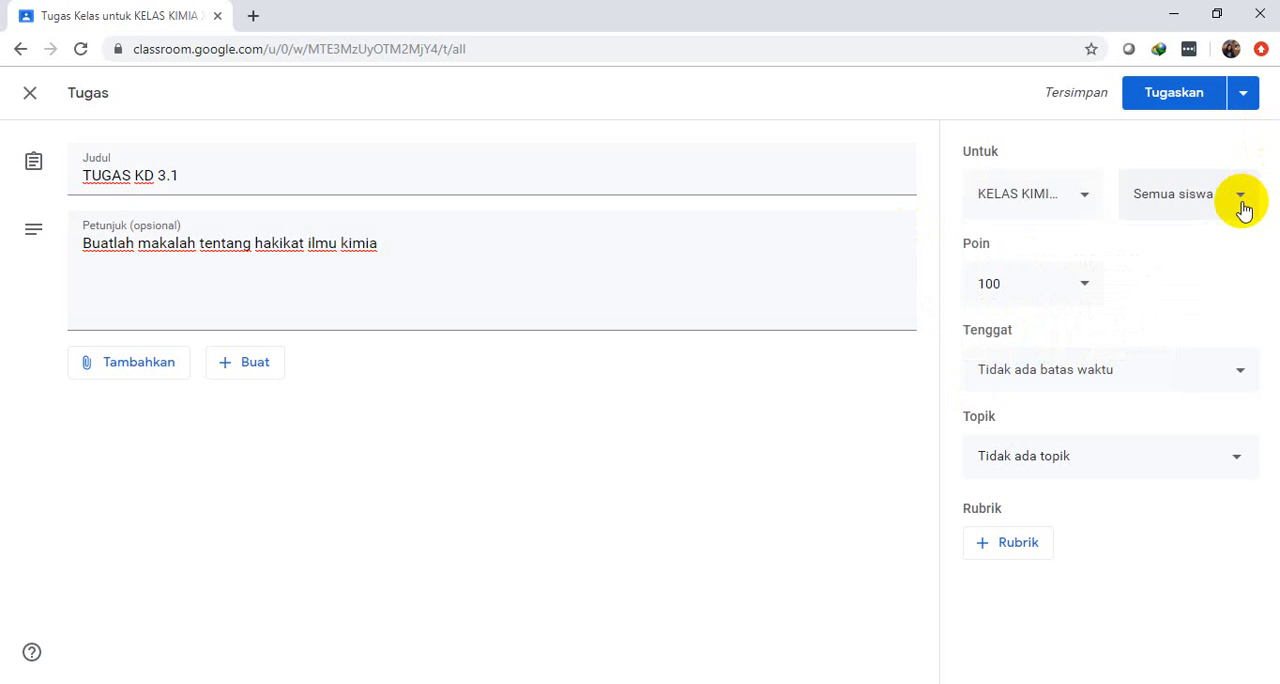
click(1243, 208)
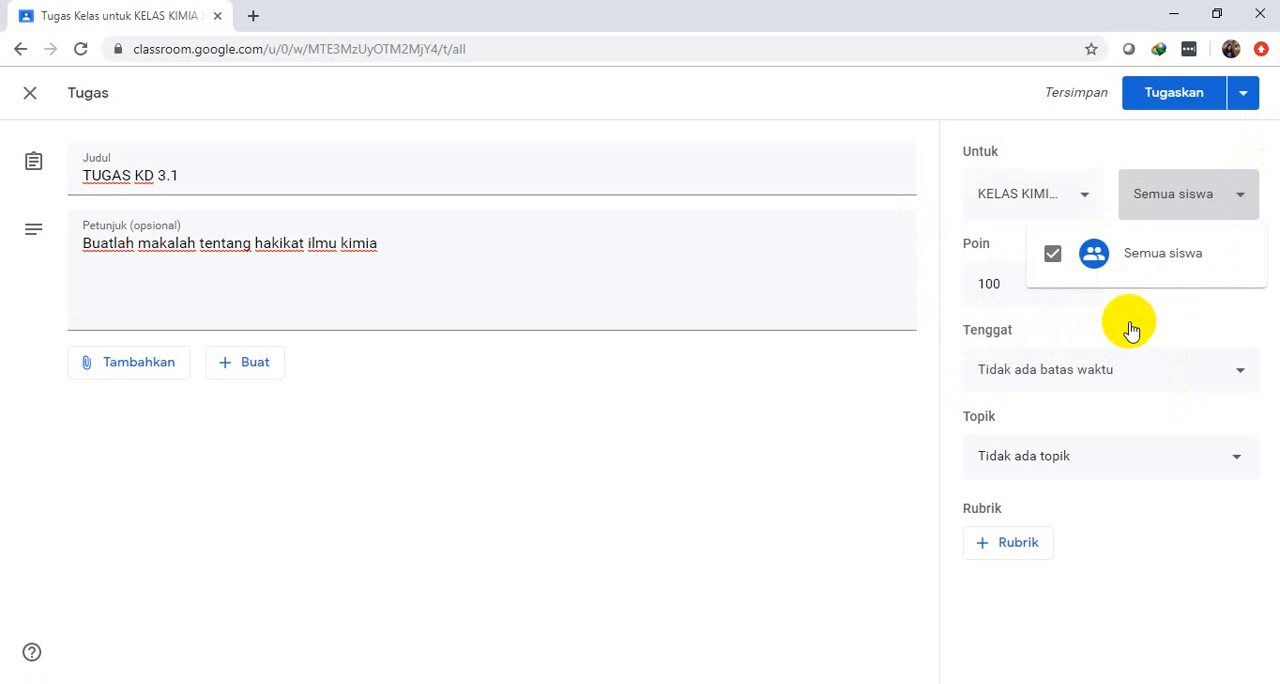
click(466, 240)
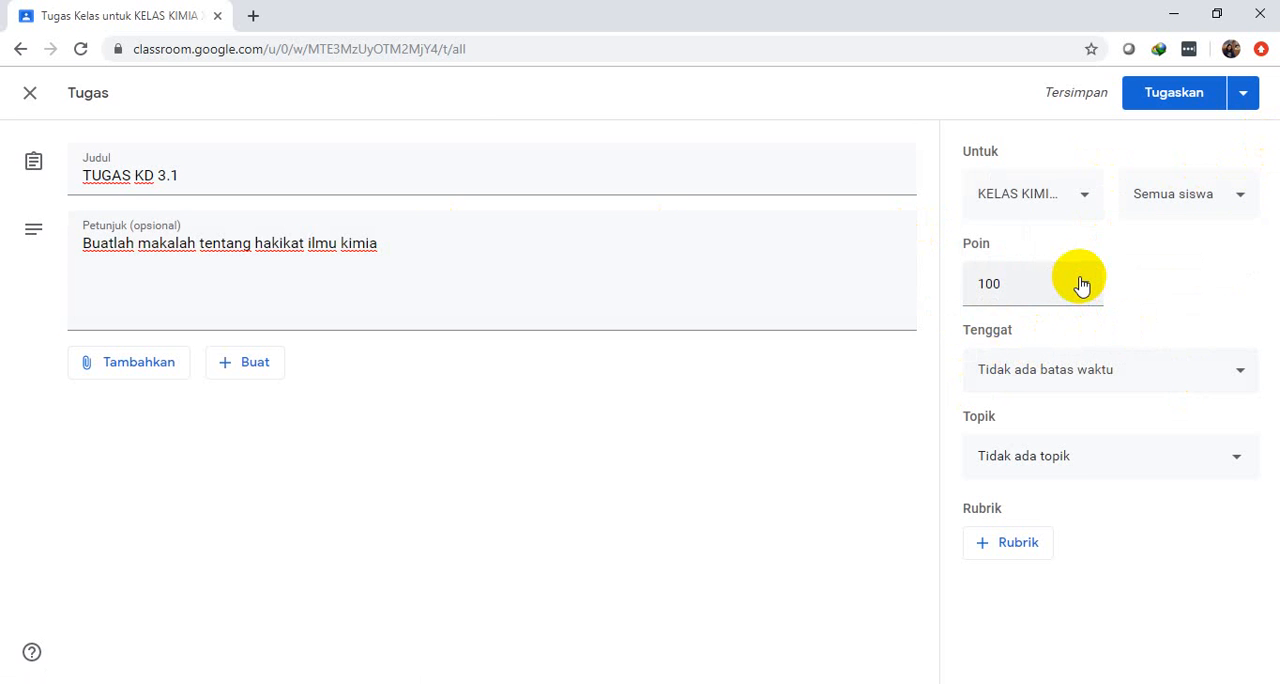
Switch the assignment's points to Tidak dinilai and restore them to 100
click(1081, 285)
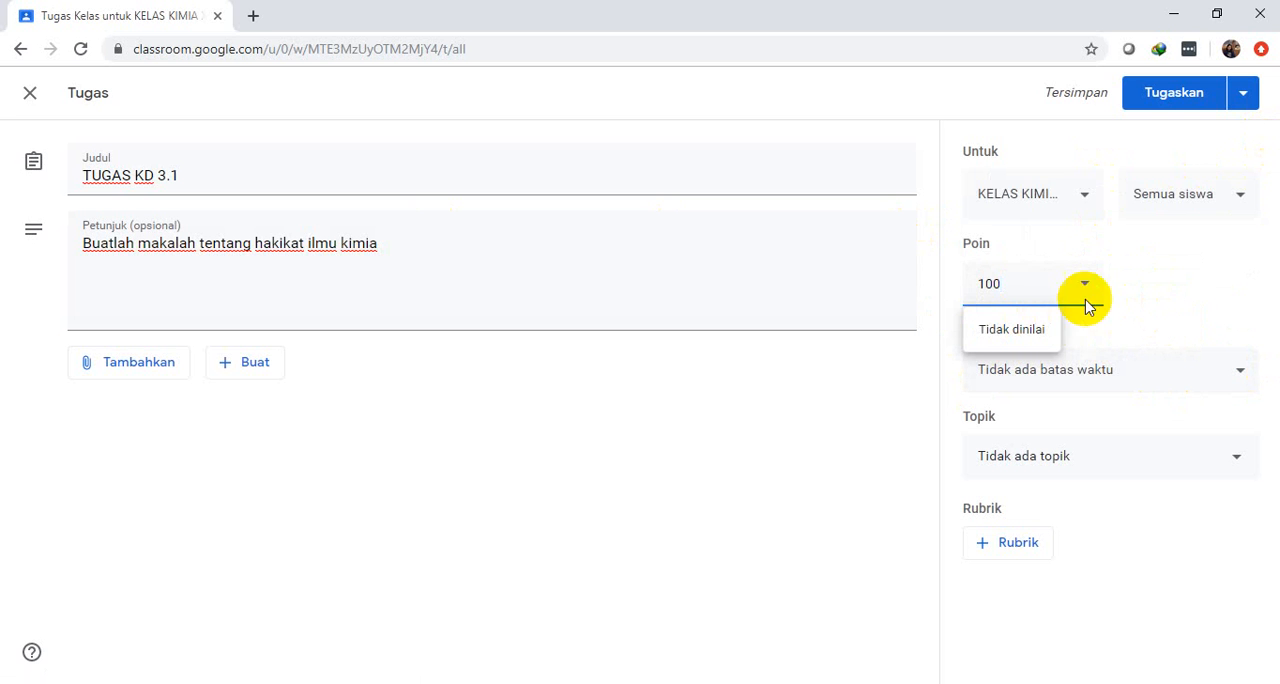
click(1008, 331)
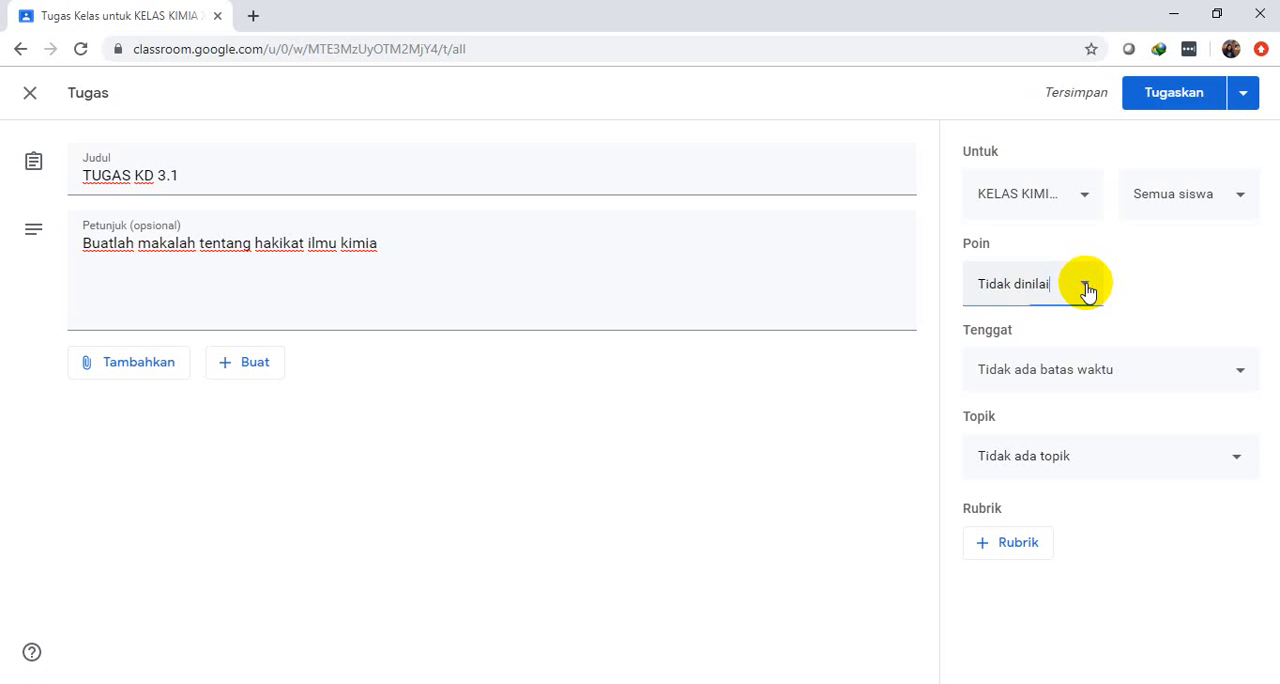
click(1088, 290)
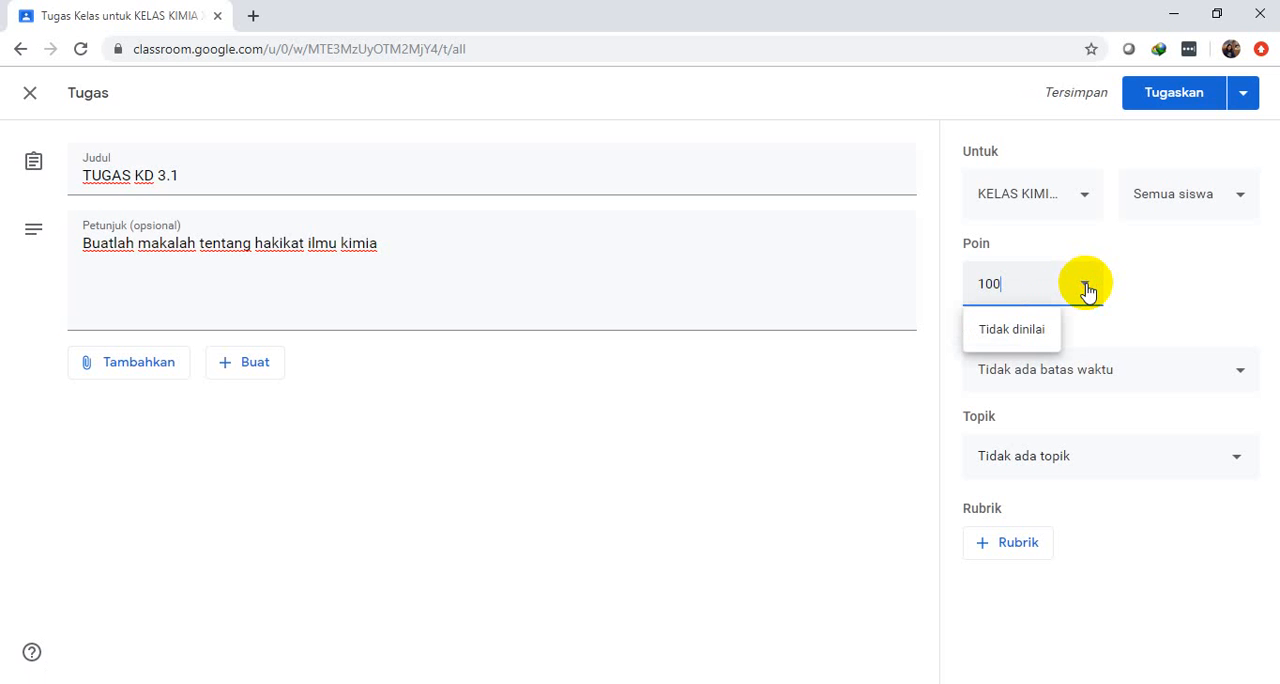
text(100)
click(791, 452)
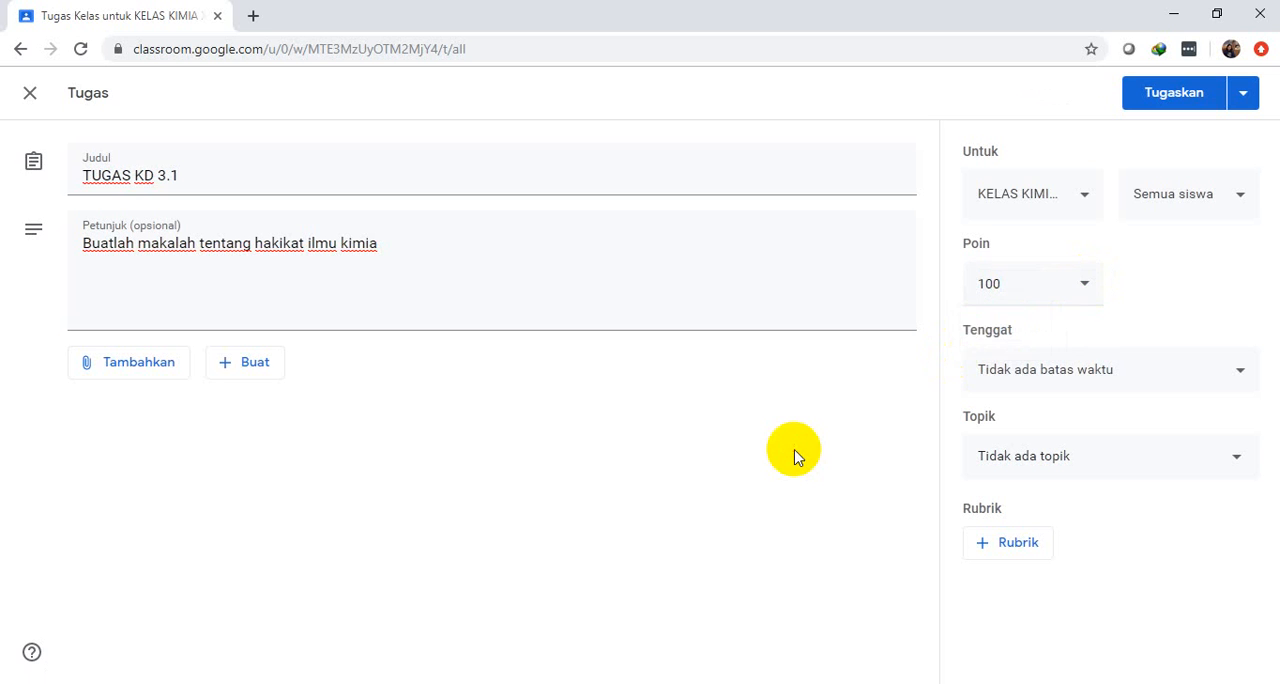
Set the assignment's due date to 16 Jul 2020 and its due time to 10.00
click(1244, 372)
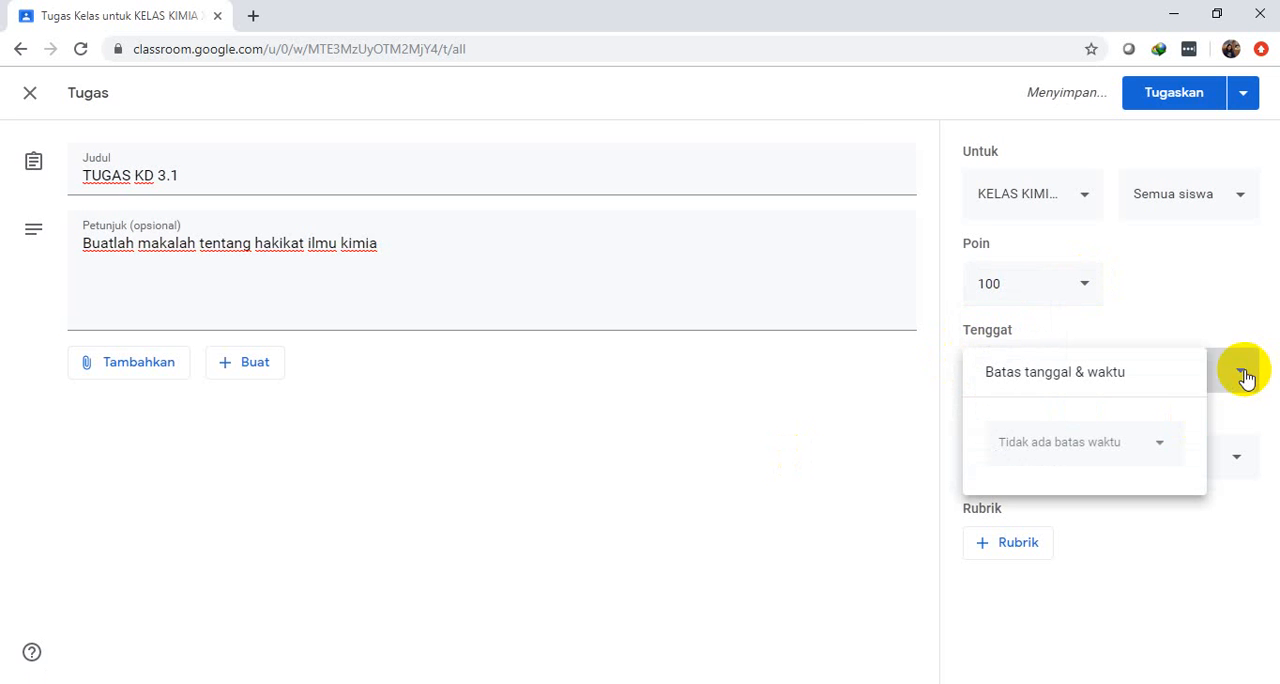
click(1158, 450)
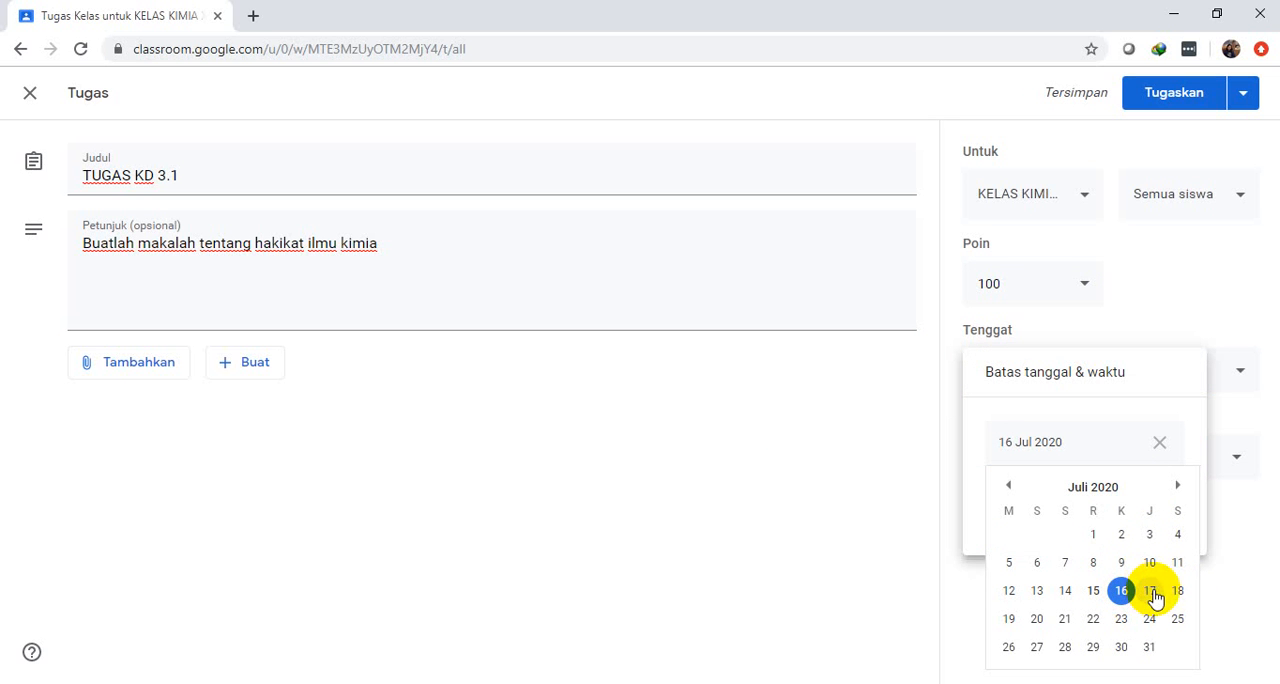
click(1128, 596)
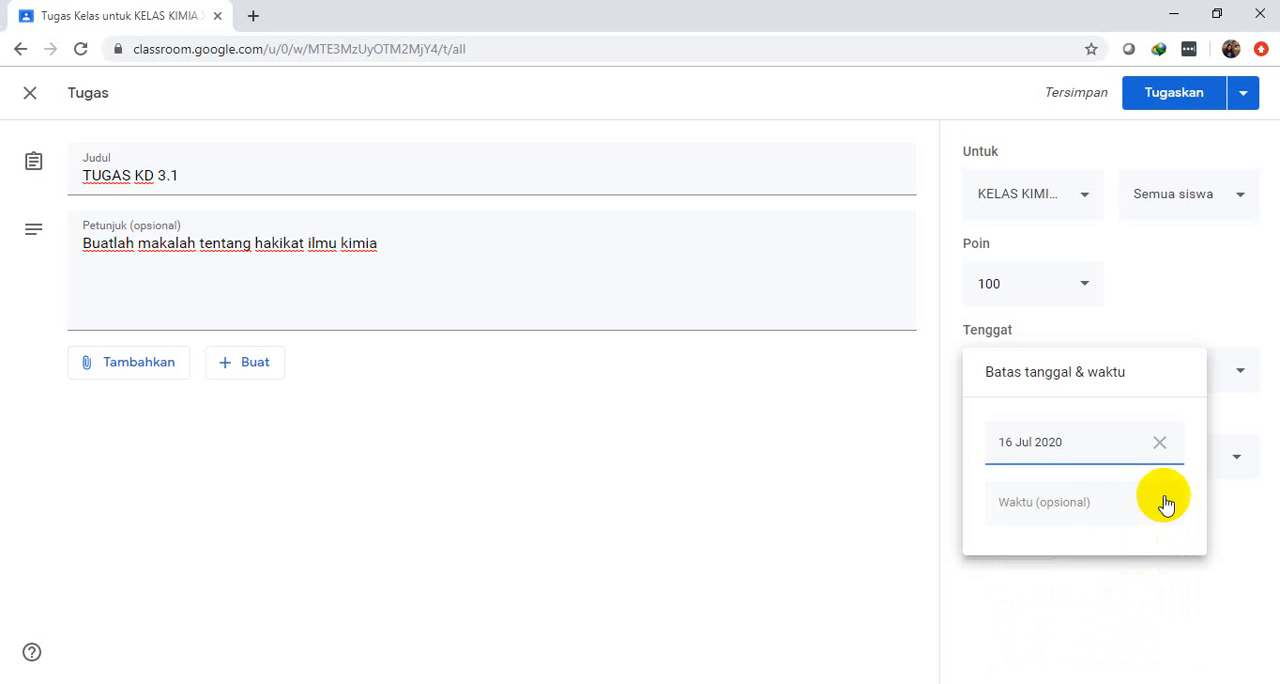
click(1077, 510)
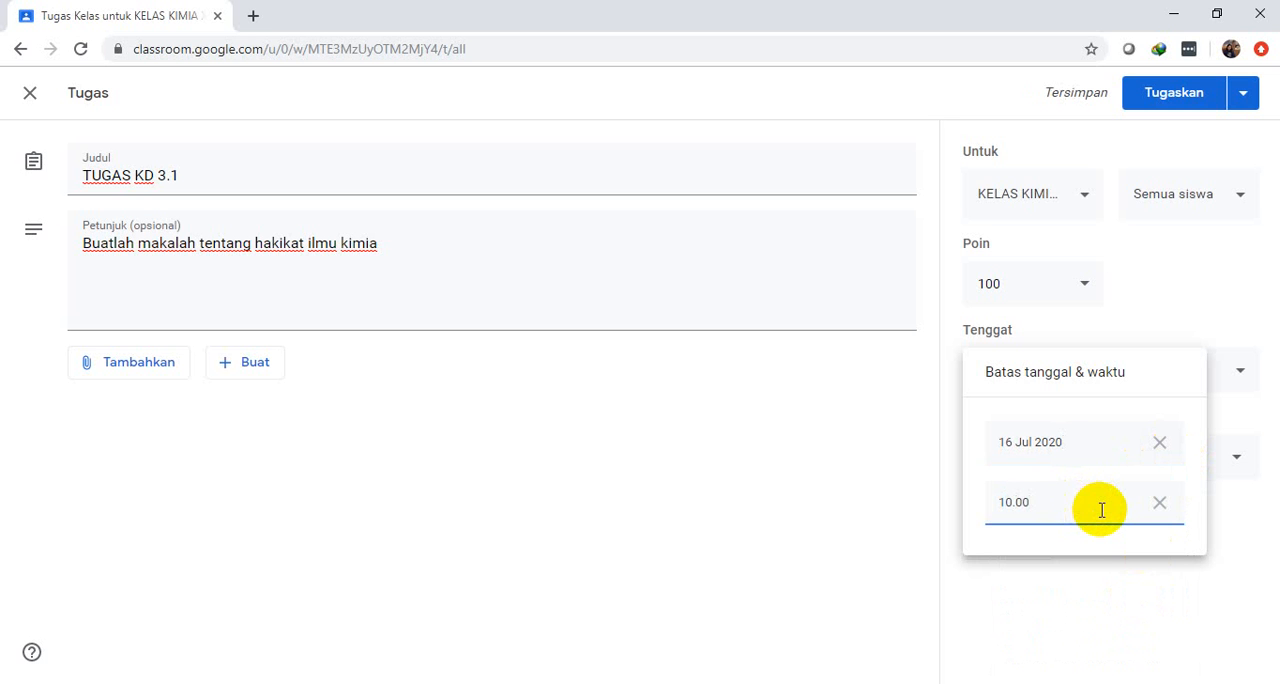
click(884, 540)
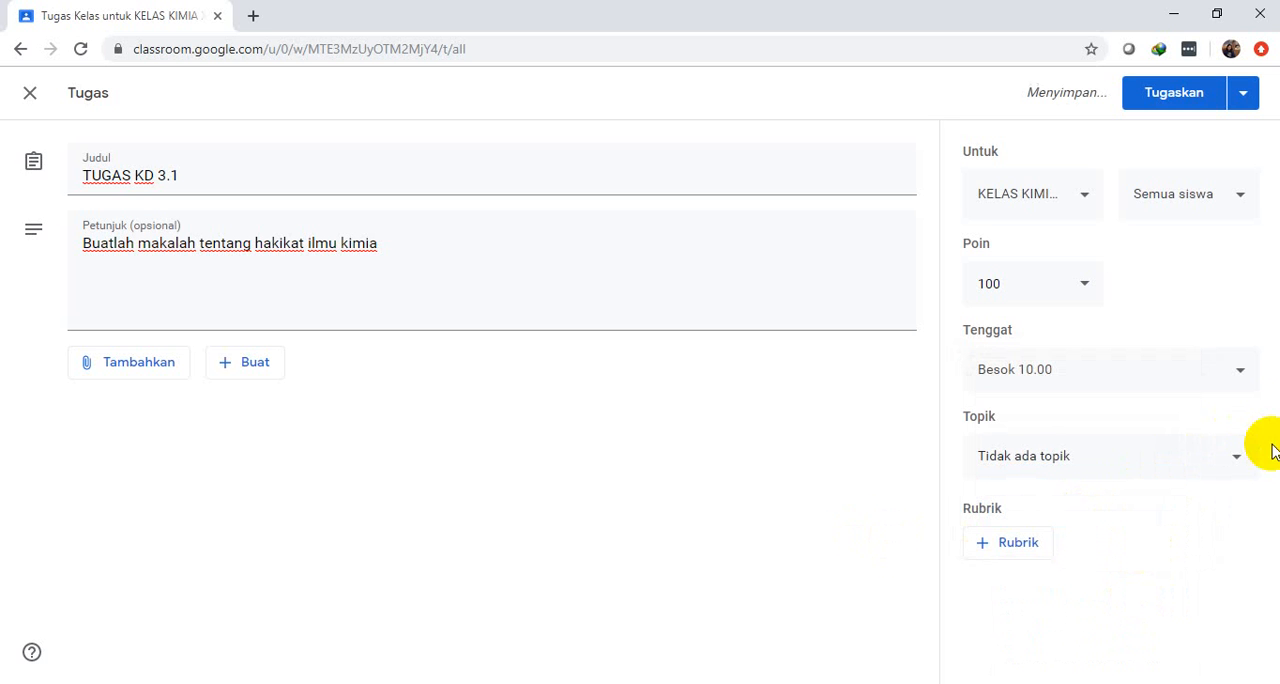
Review the assignment's due date and time settings and its topic options without changing them
click(1246, 378)
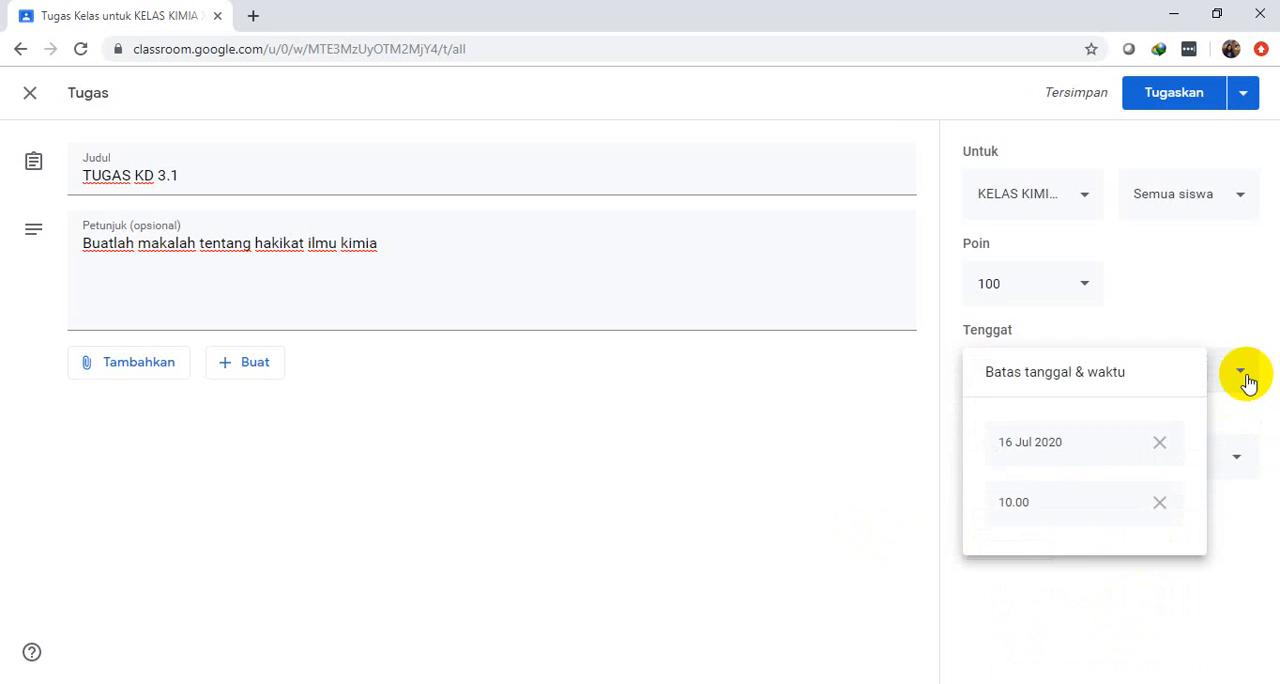
click(1246, 378)
click(1244, 376)
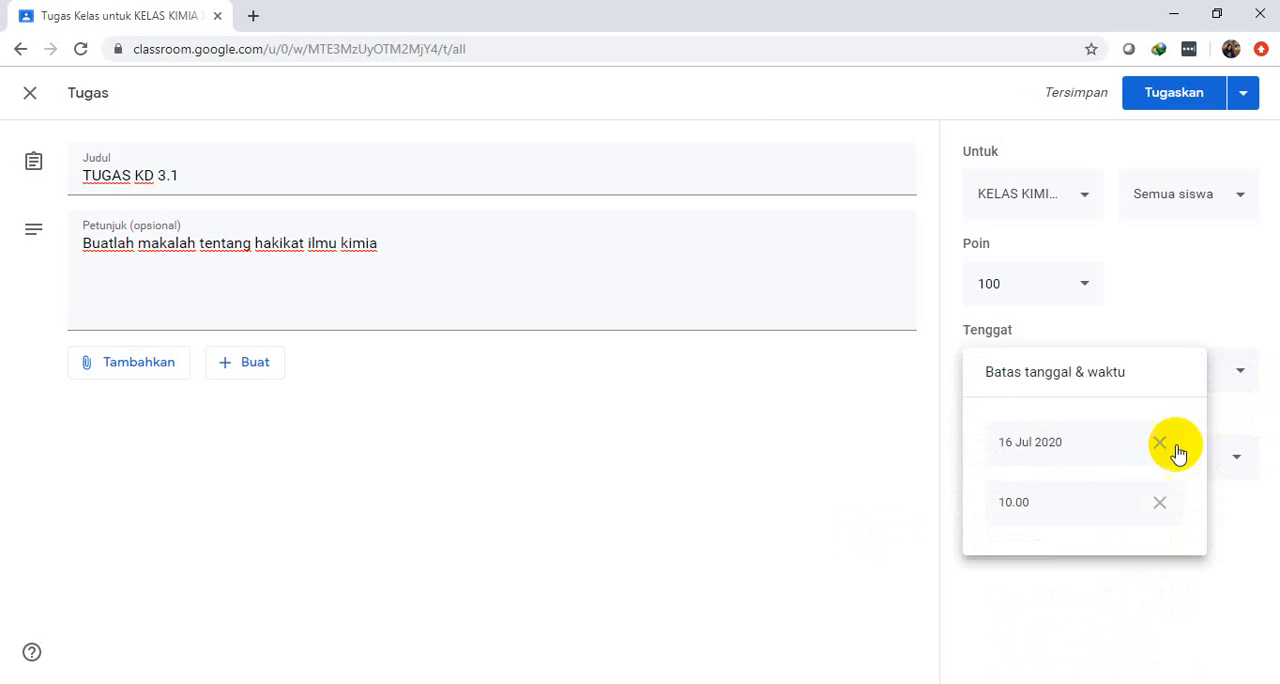
click(1065, 445)
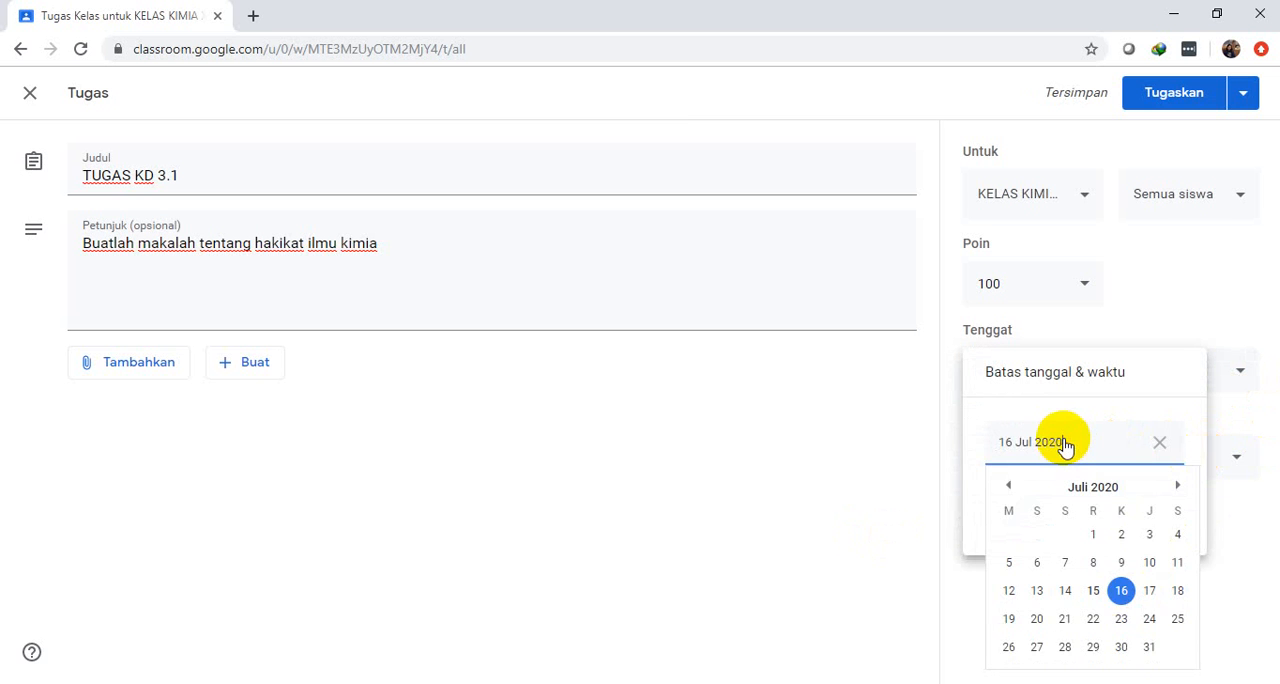
click(812, 440)
click(1240, 457)
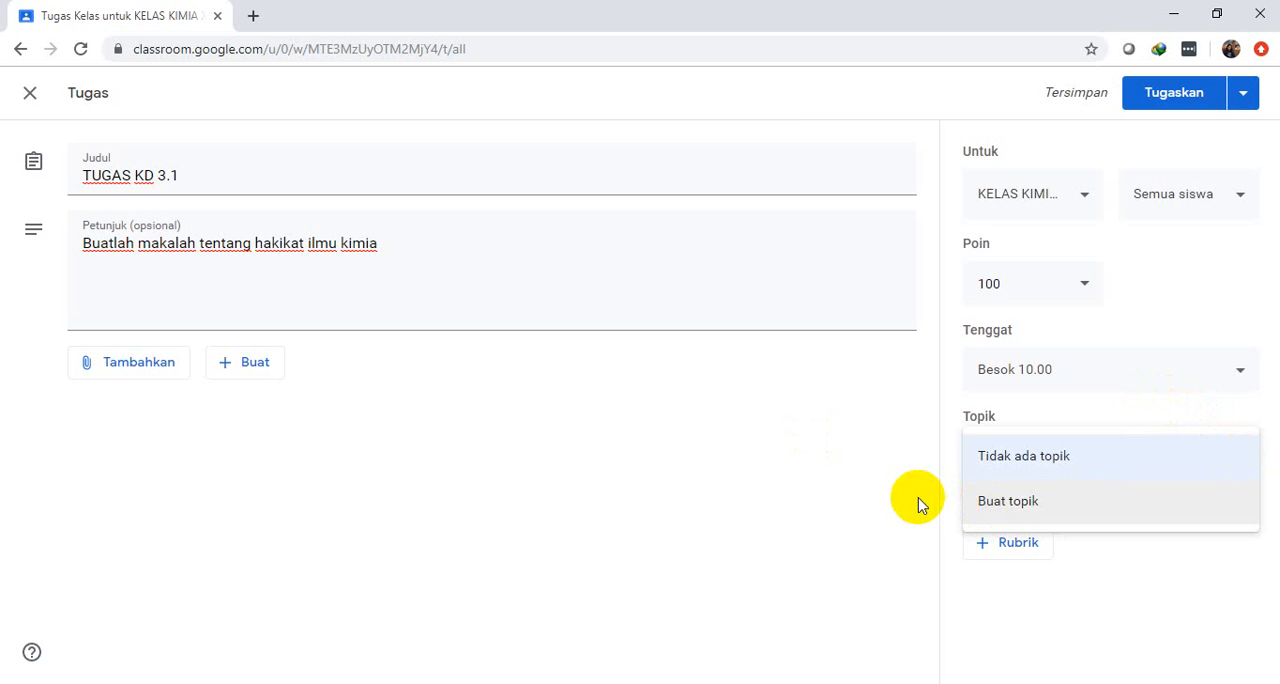
click(880, 487)
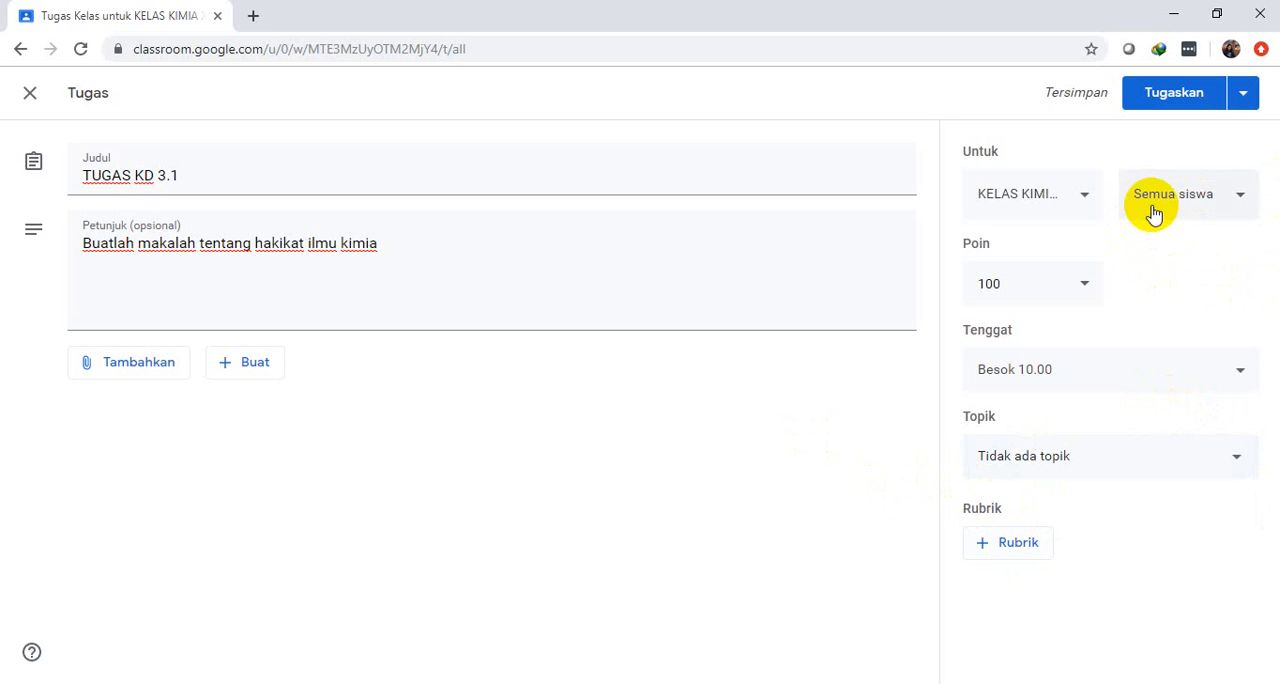
click(1240, 372)
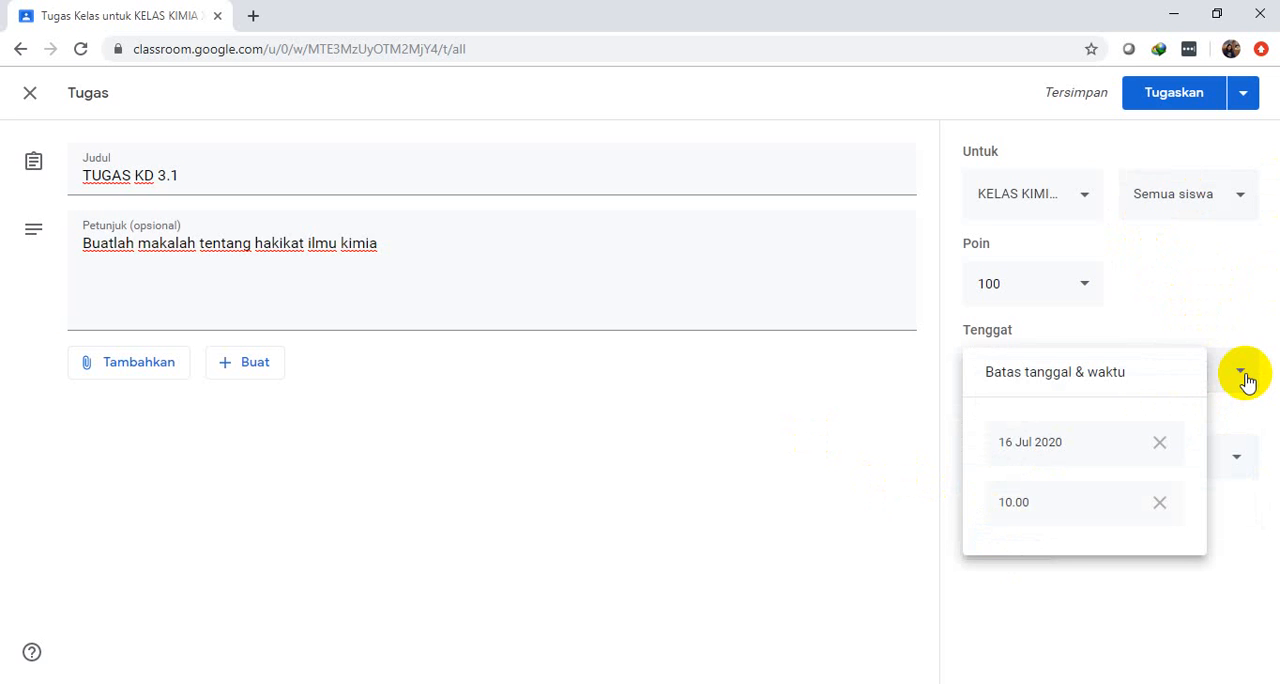
click(840, 404)
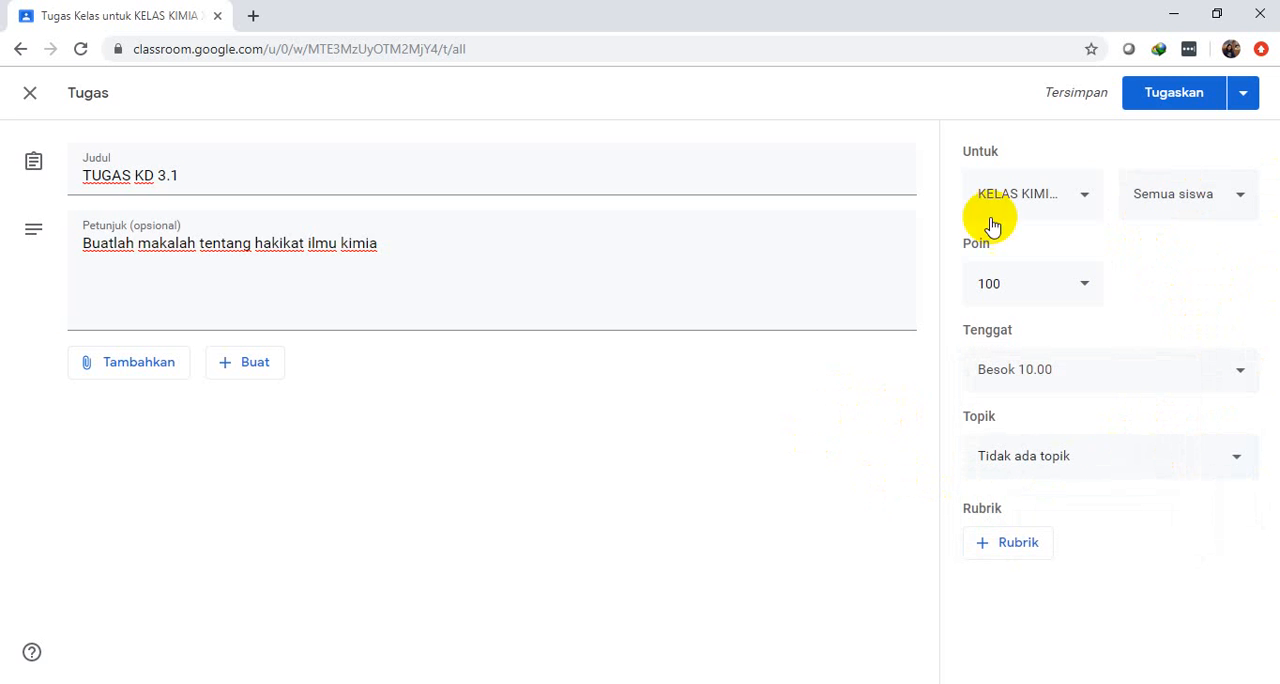
Assign TUGAS KD 3.1 to the students and expand its entry in the classwork list
click(1246, 94)
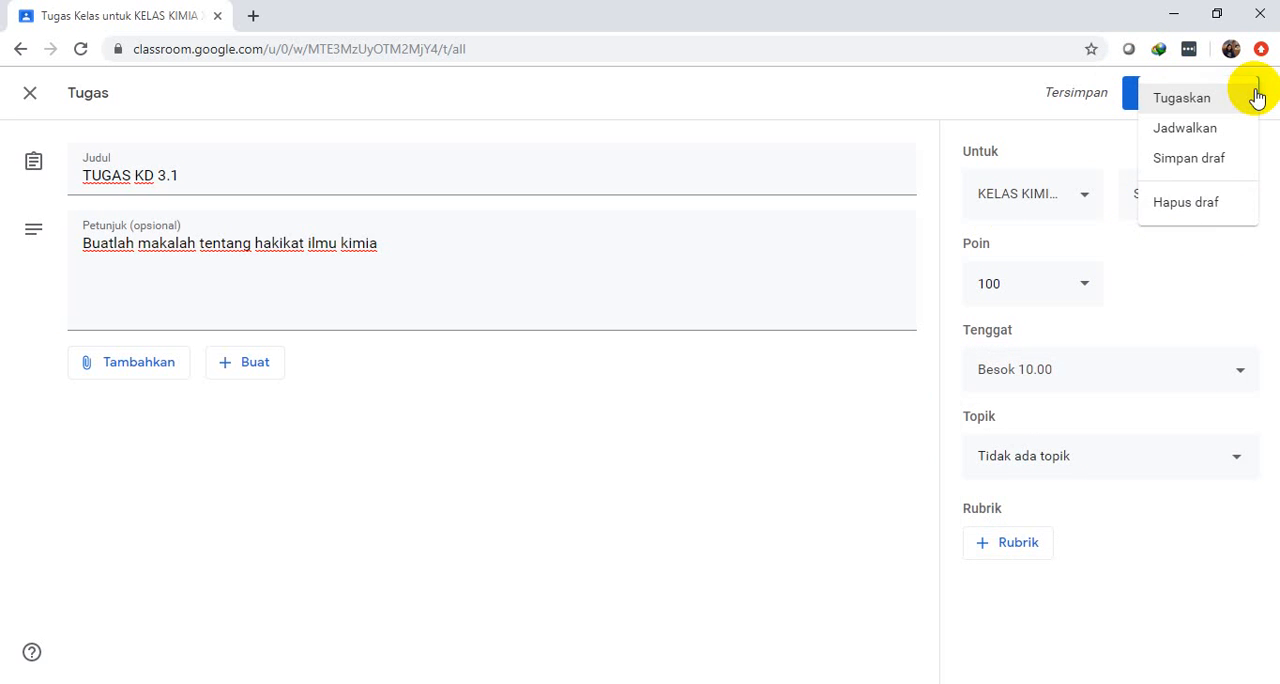
click(1168, 96)
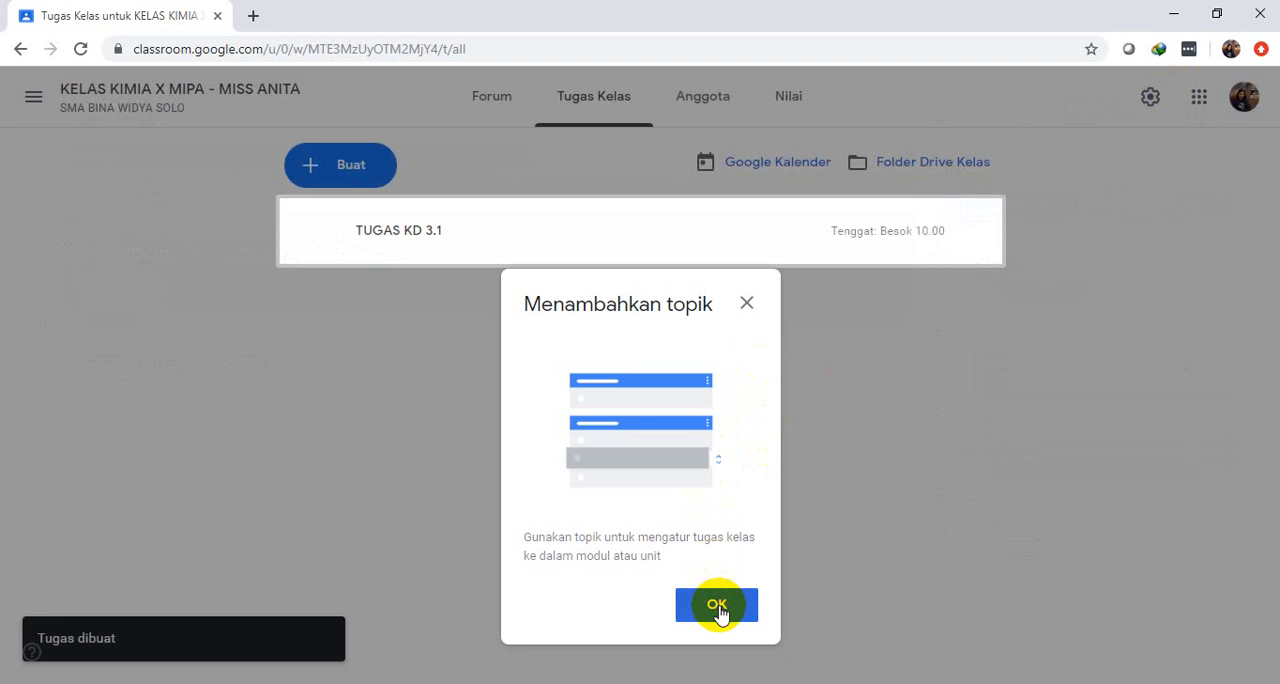
click(716, 605)
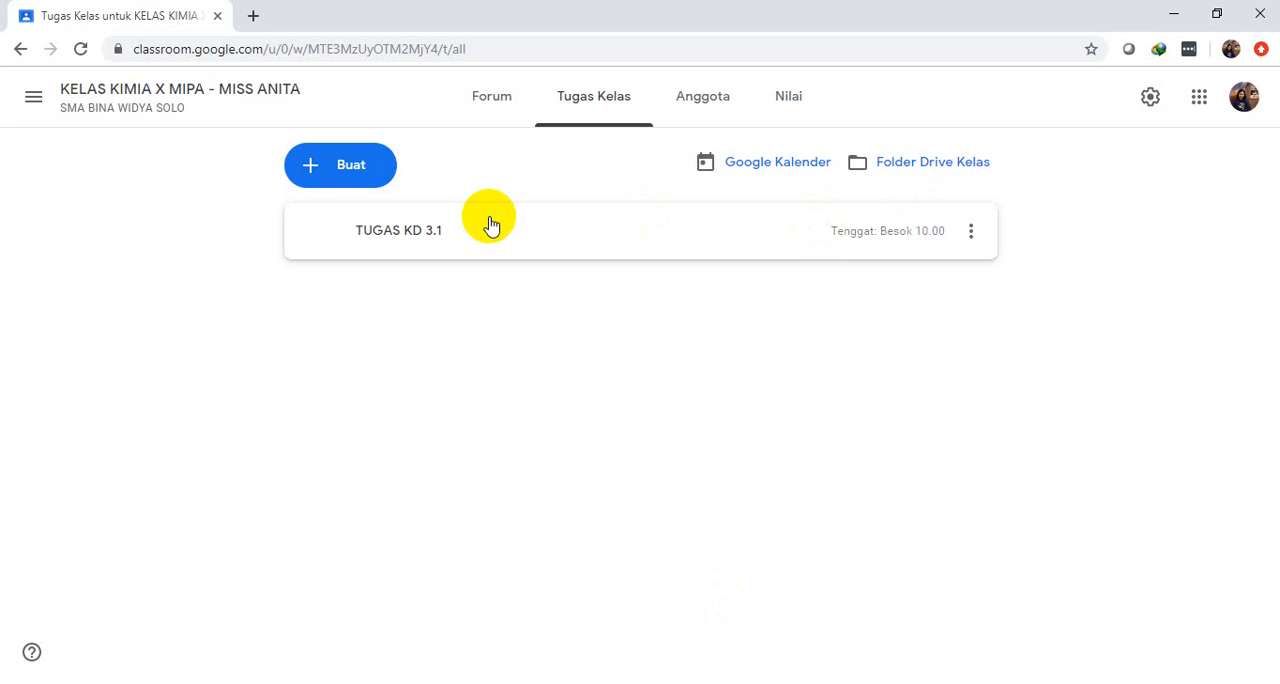
click(490, 225)
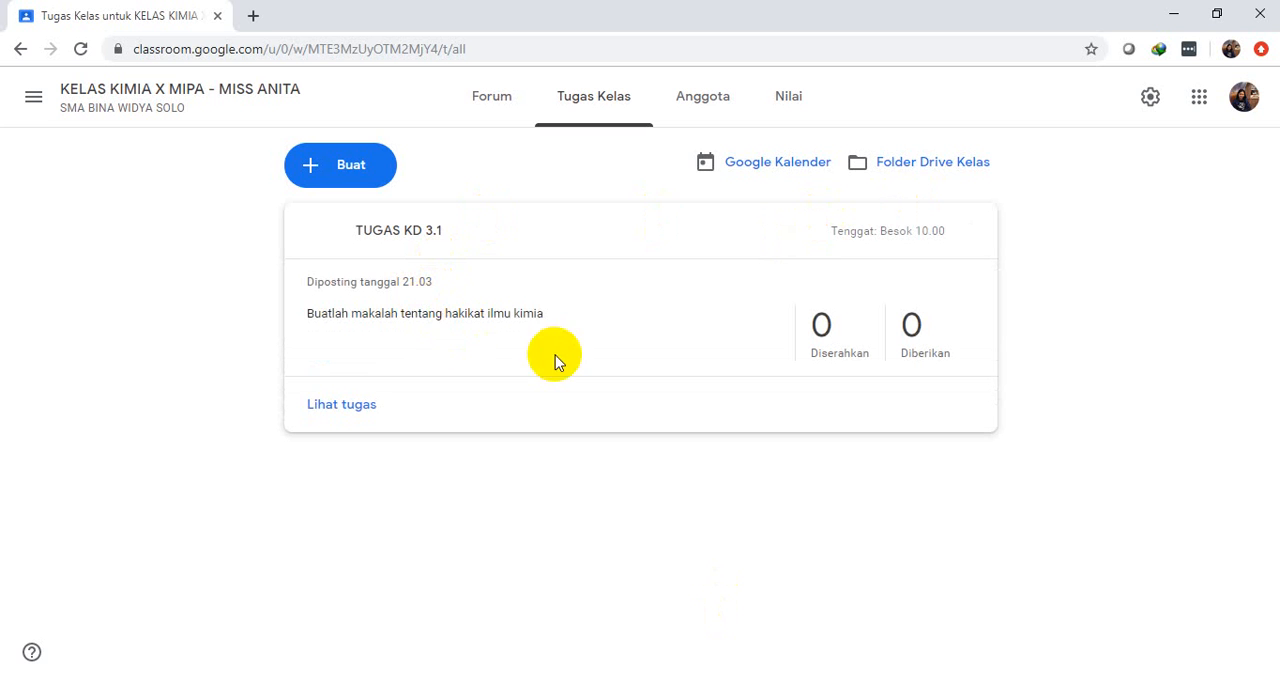
Open TUGAS KD 3.1 and review its instructions, the student work page and the options for exporting grades
click(343, 412)
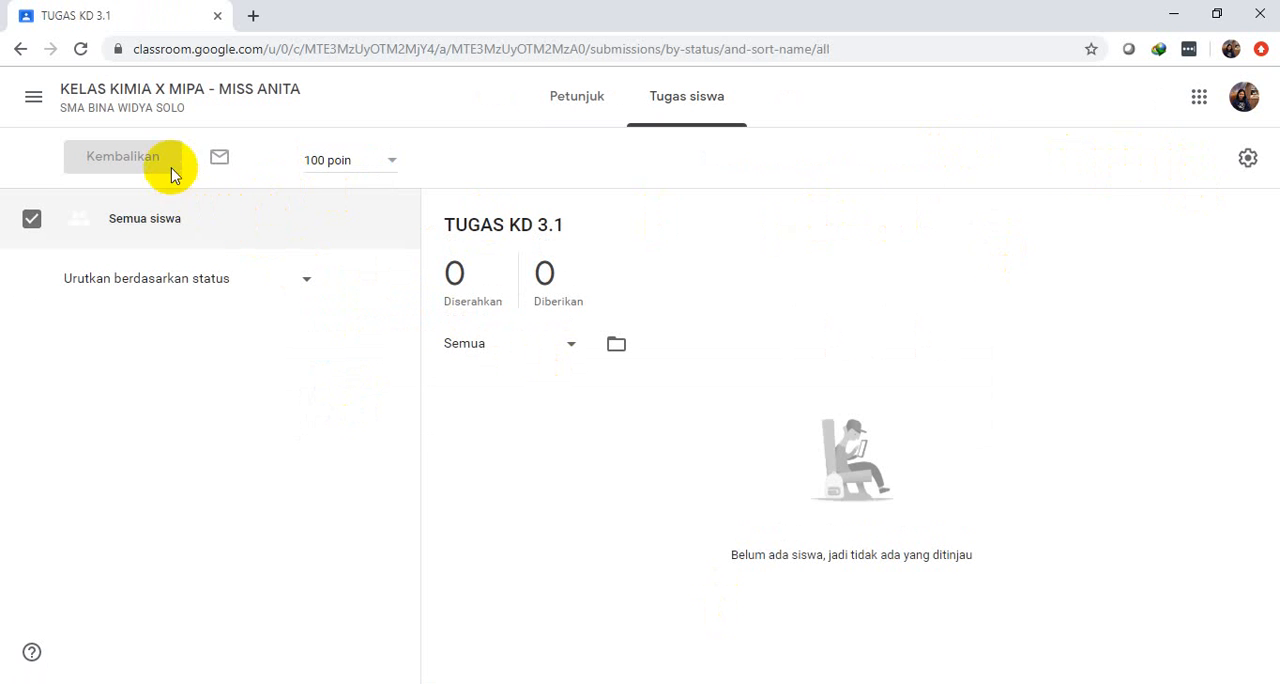
click(584, 103)
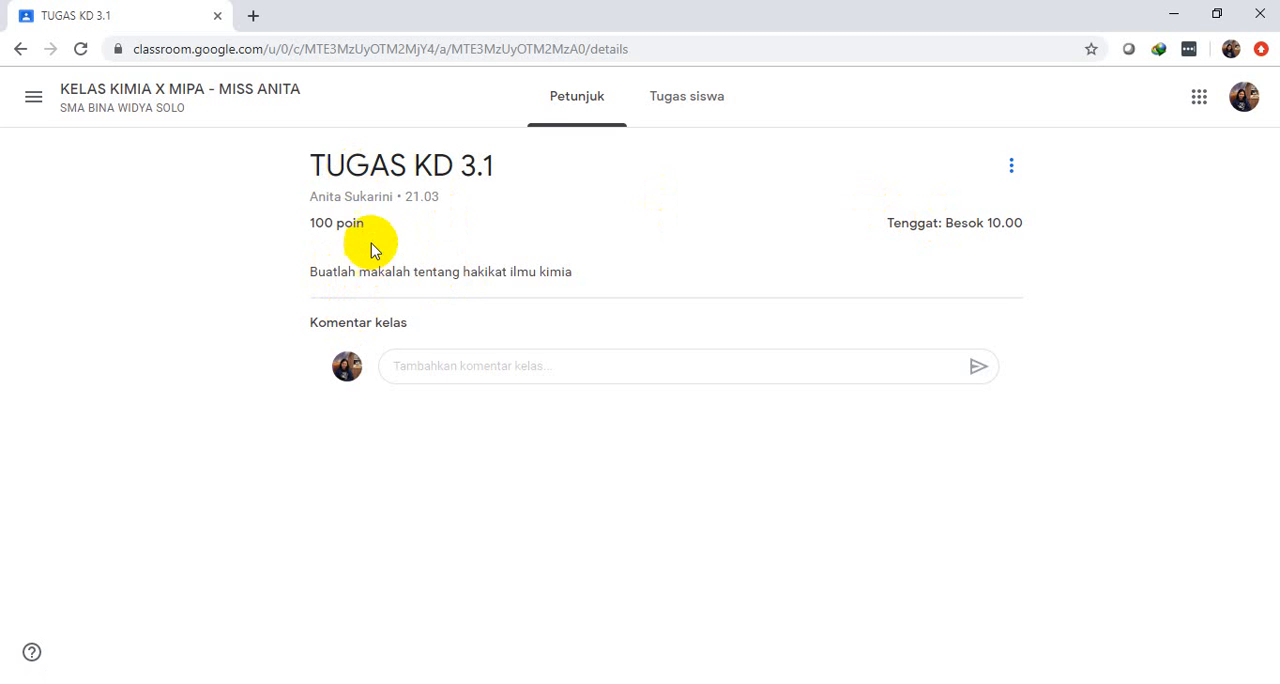
click(677, 108)
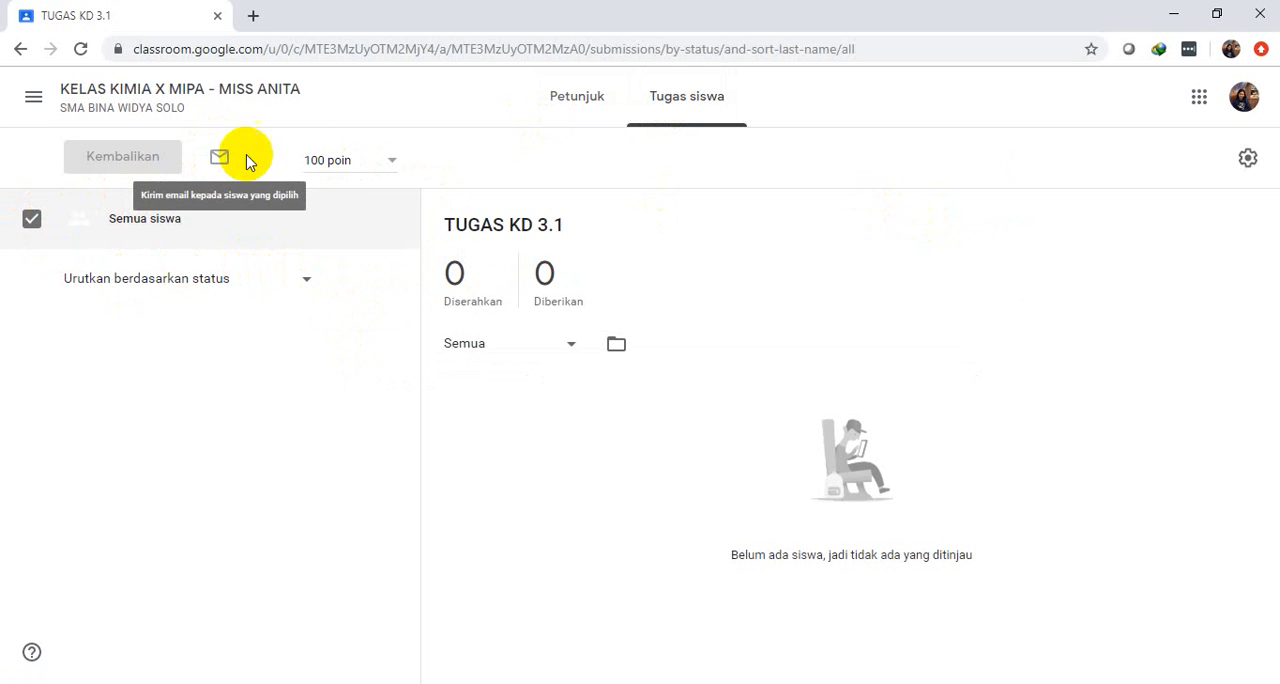
click(1247, 163)
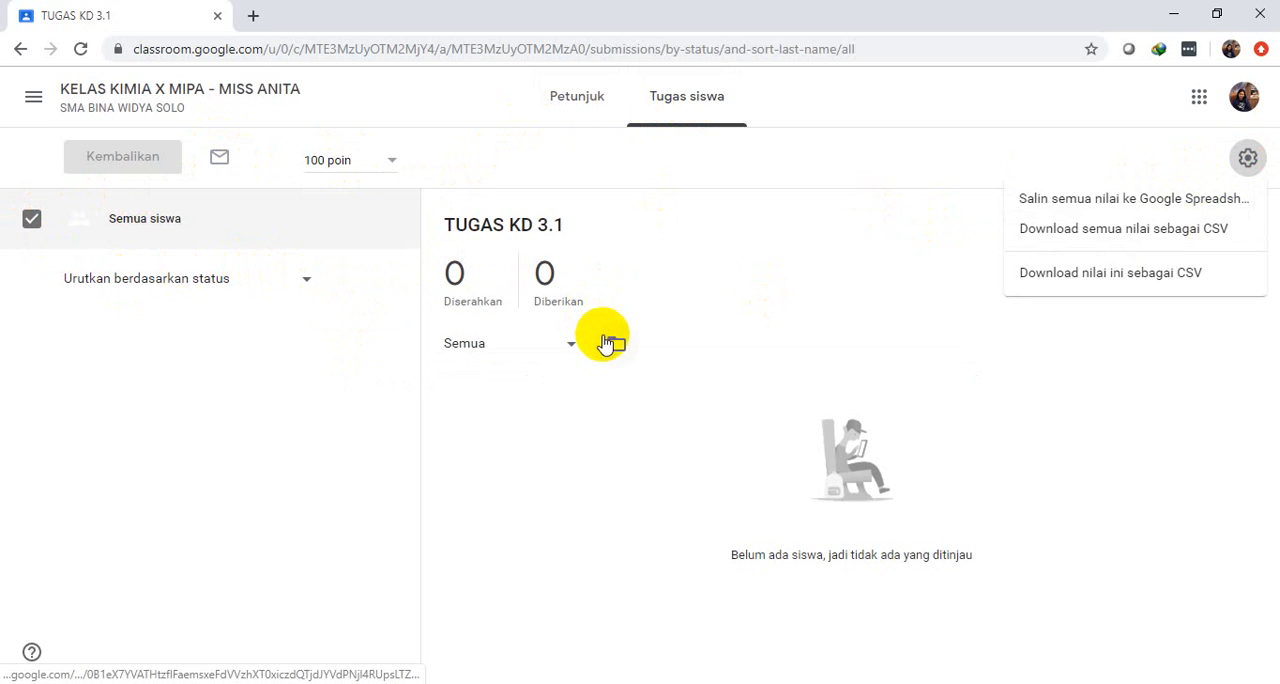
click(38, 104)
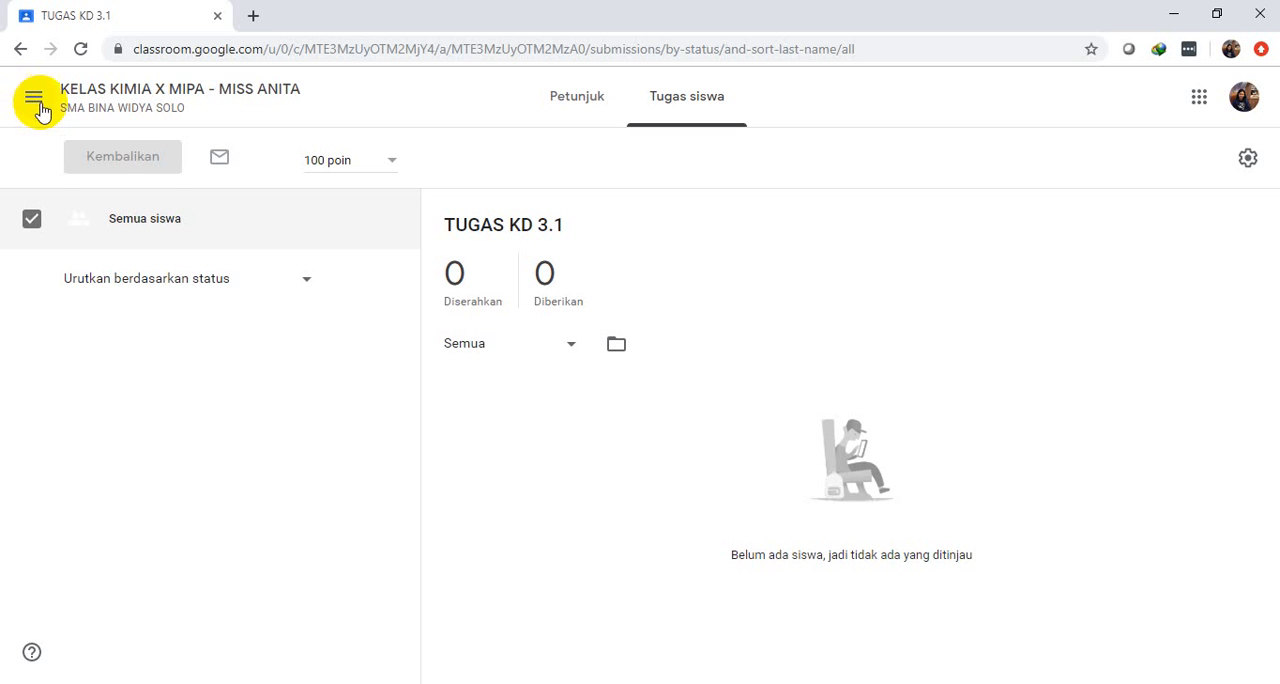
Return to the KELAS KIMIA X MIPA forum and check the TUGAS KD 3.1 post by opening it and going back
click(30, 101)
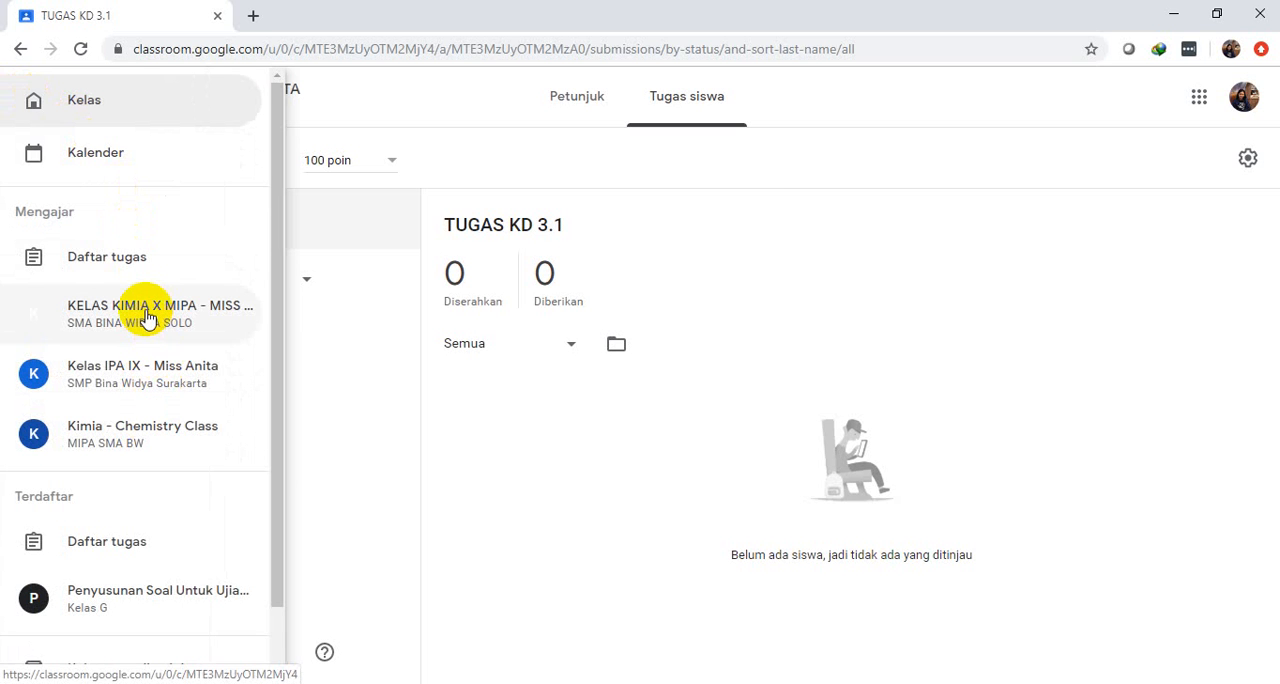
click(148, 317)
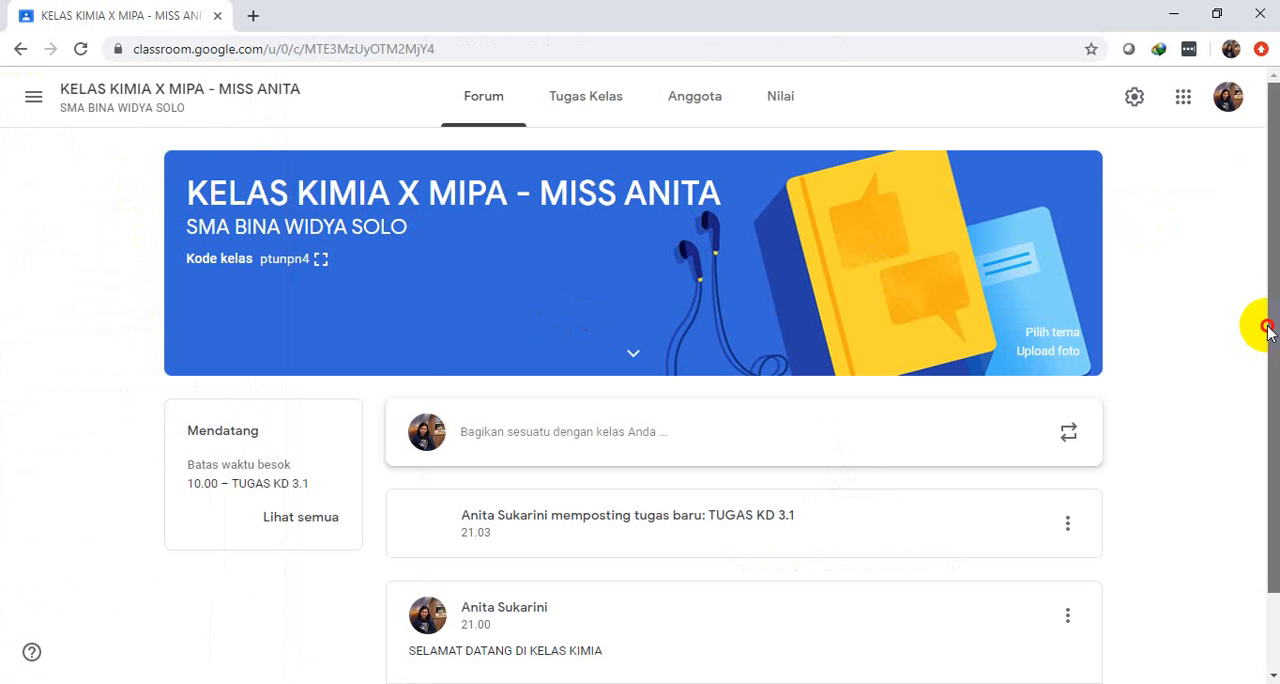
scroll(1266, 330, down, 2)
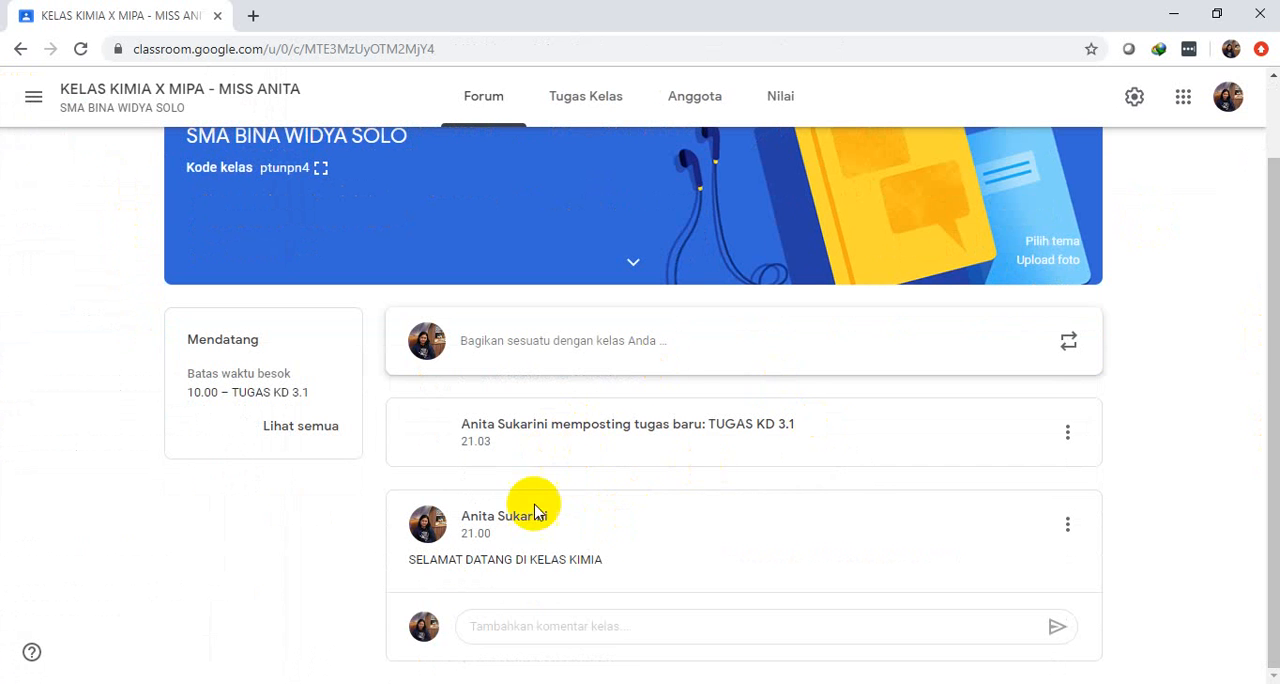
click(713, 434)
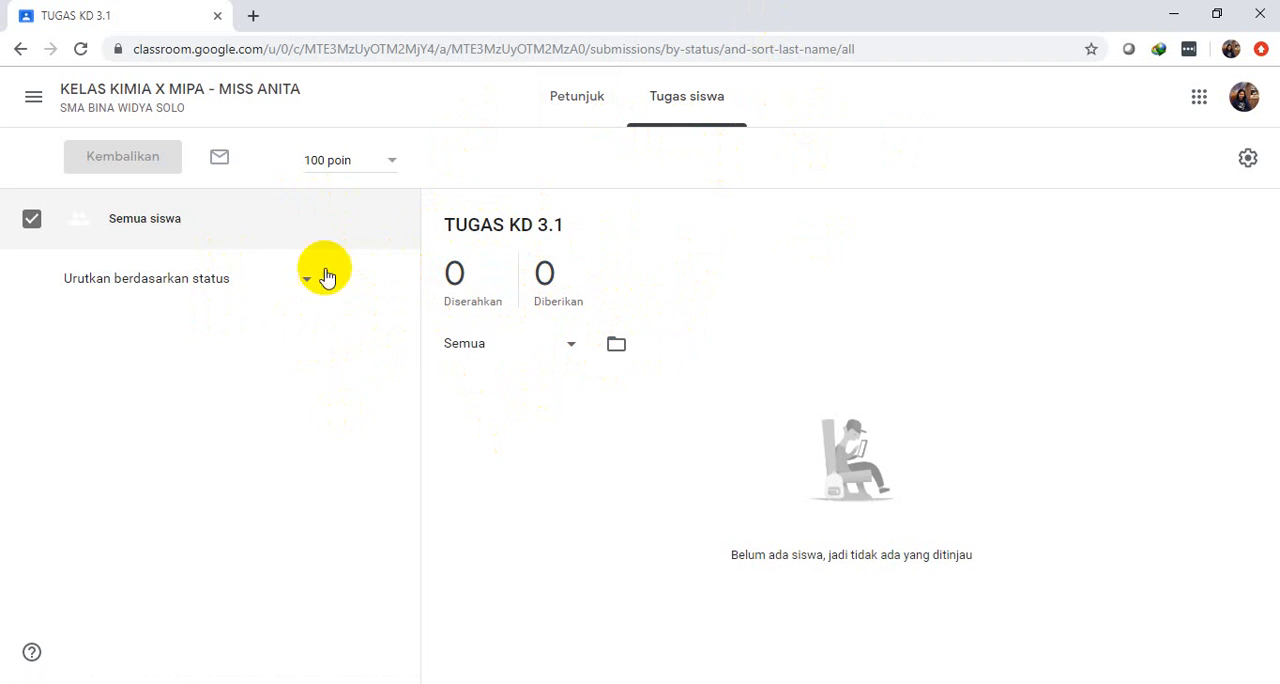
click(20, 50)
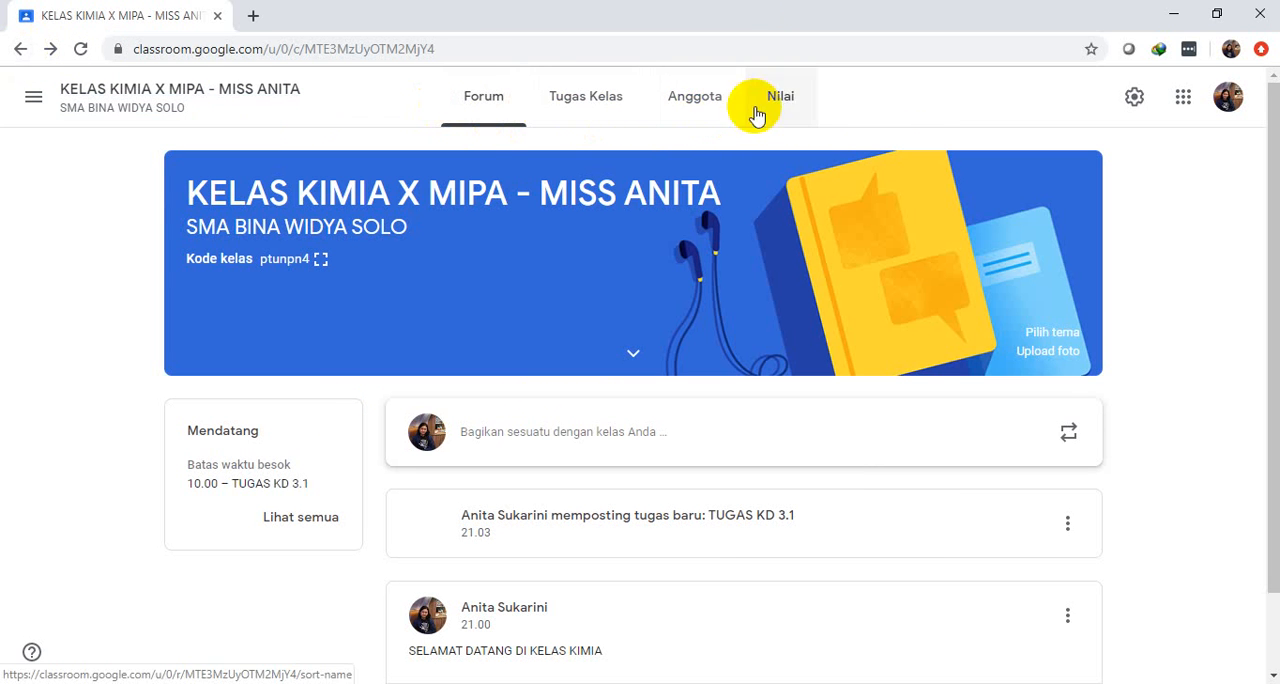
View the class's Anggota and Nilai pages and dismiss the grading system introduction
click(688, 116)
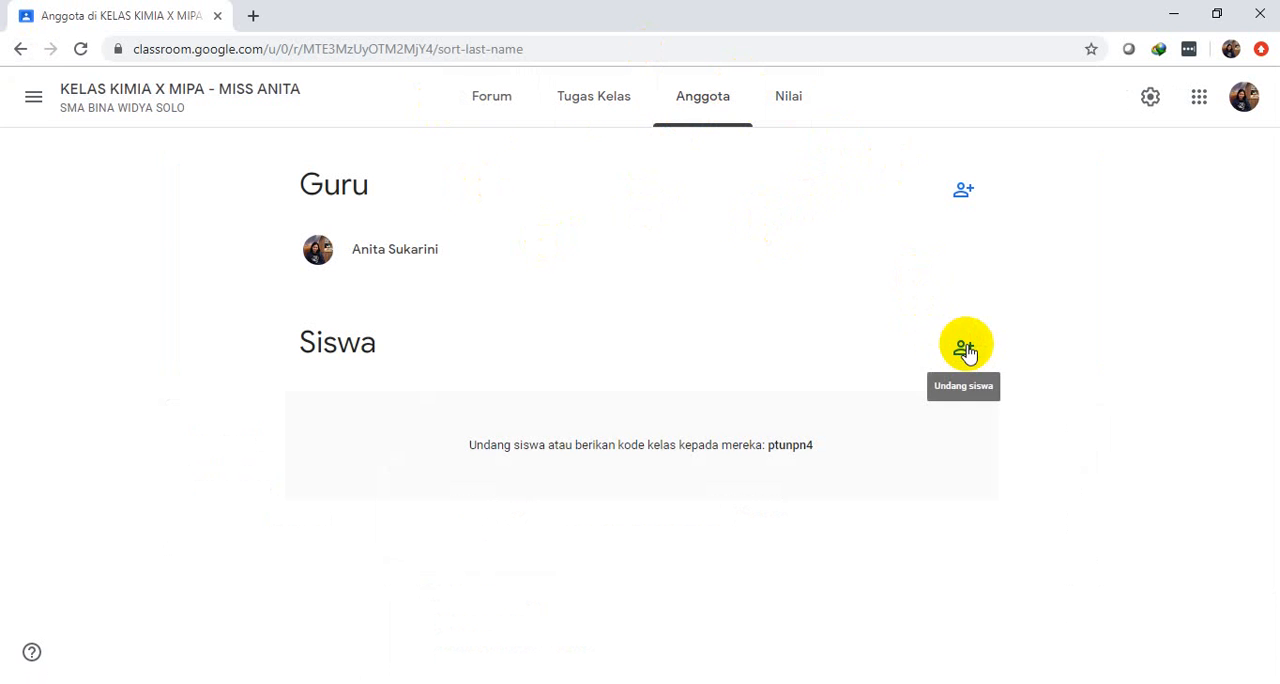
click(798, 103)
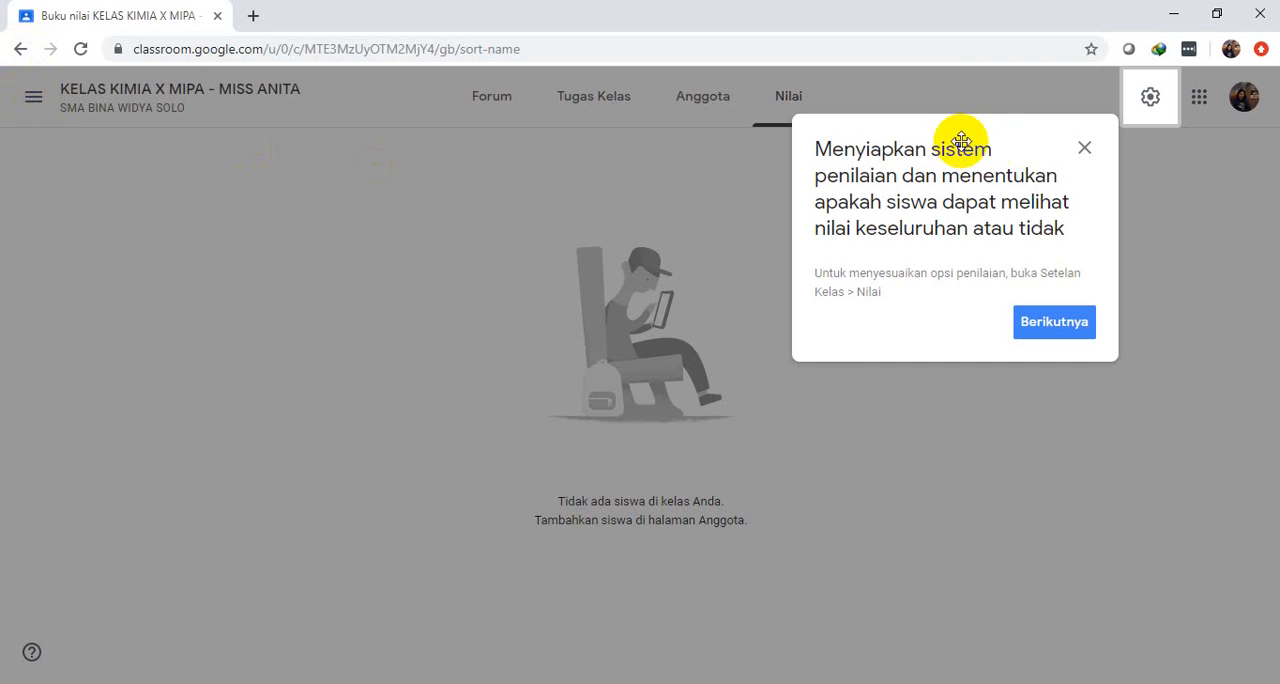
click(1085, 150)
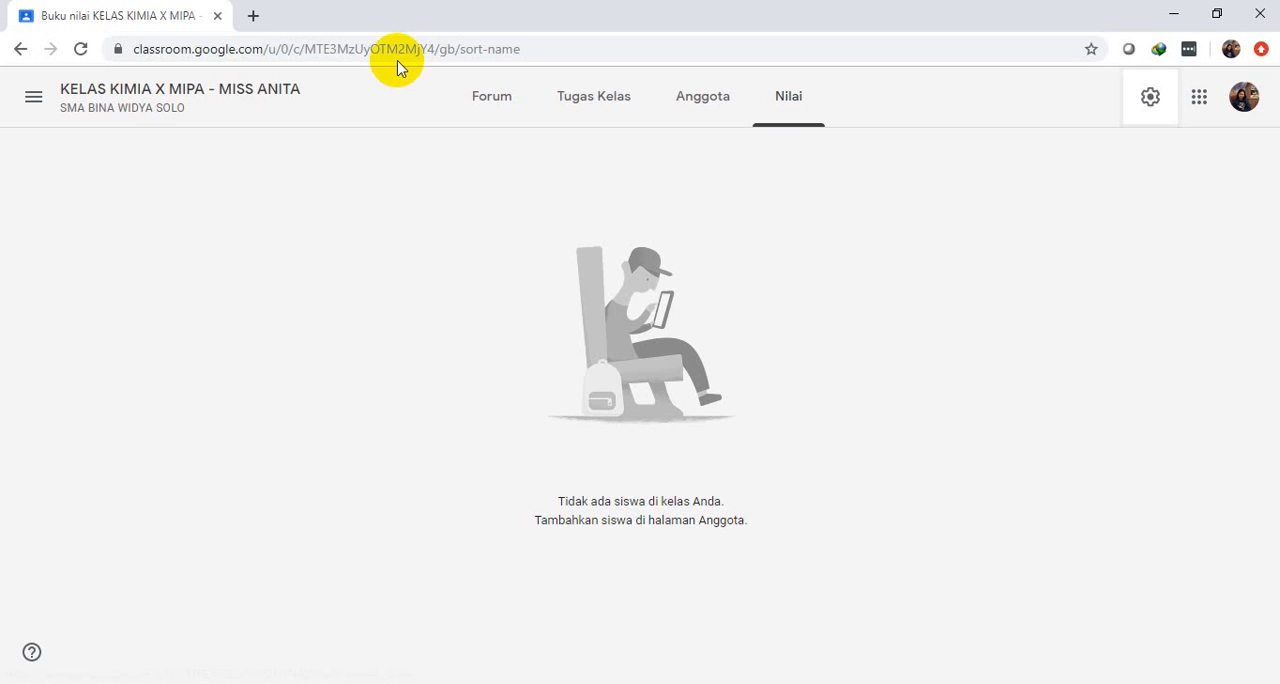
Switch to Kimia - Chemistry Class and examine its member list and the students' grades for each assignment
click(31, 96)
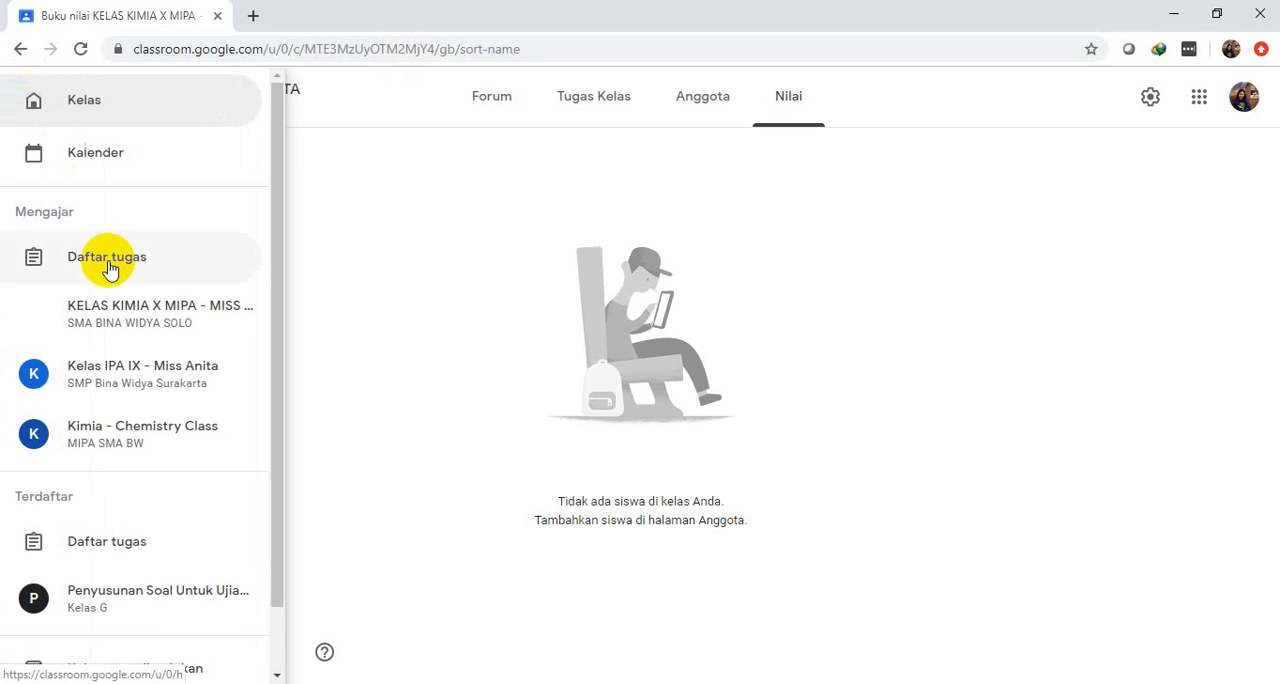
click(140, 442)
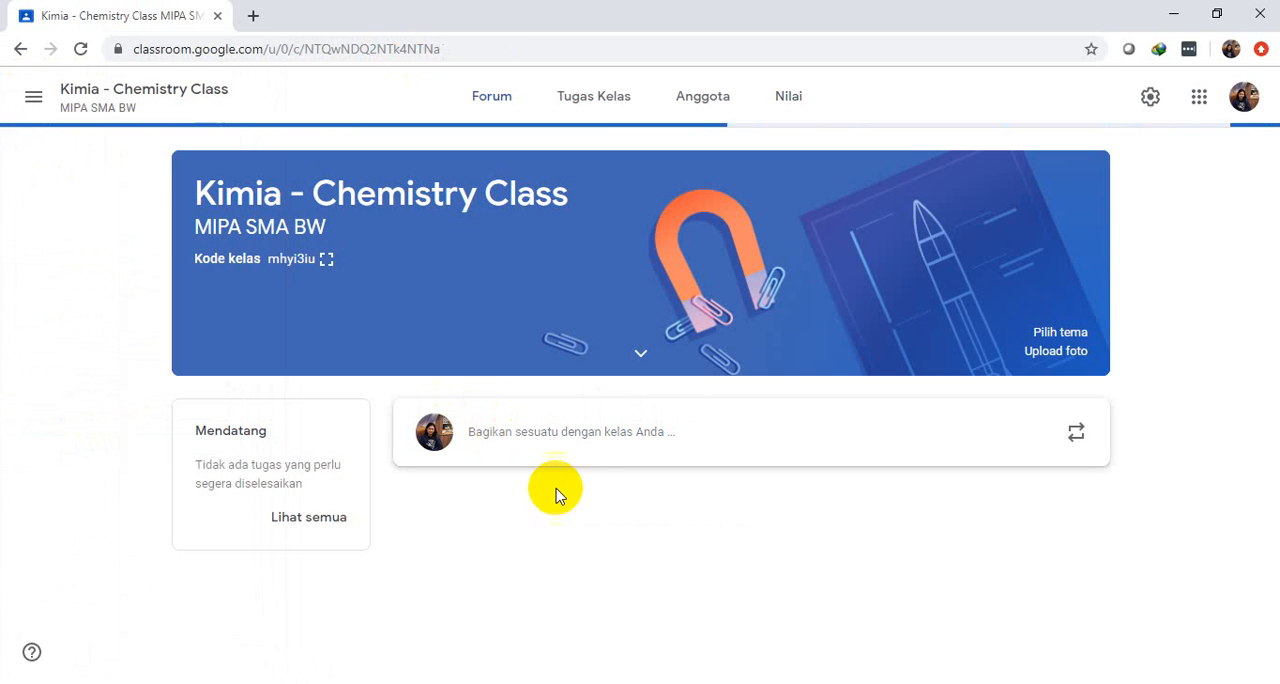
click(721, 98)
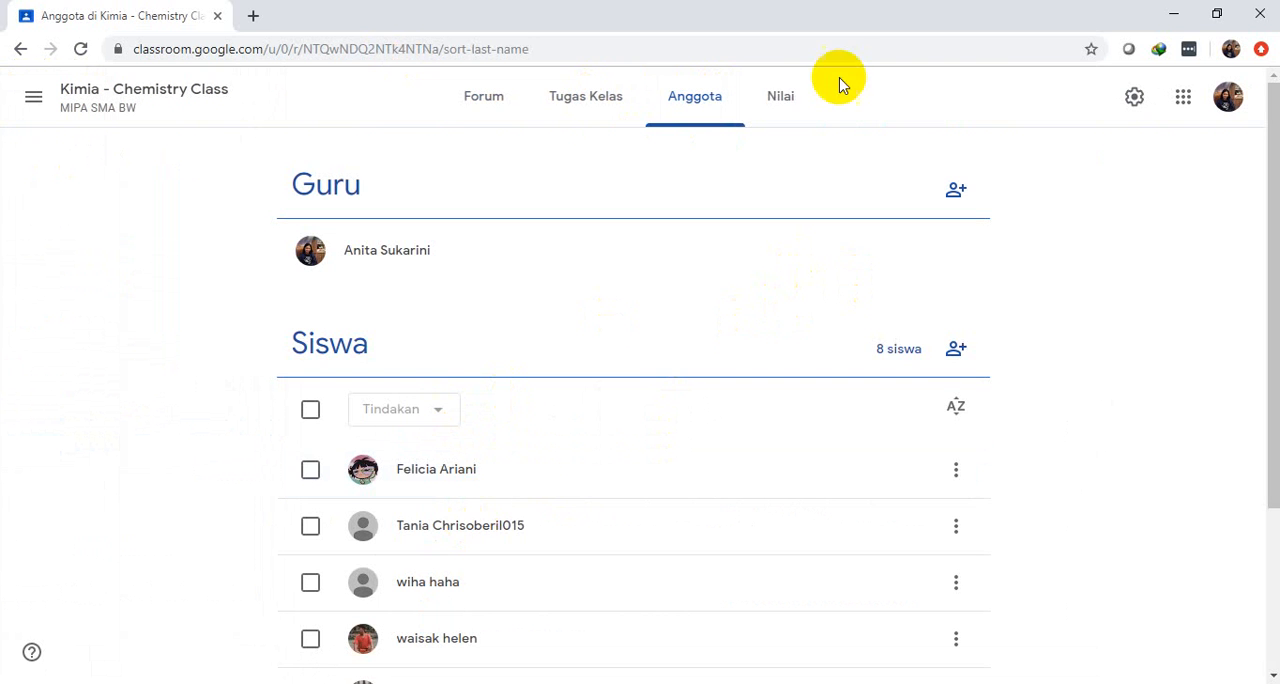
click(786, 97)
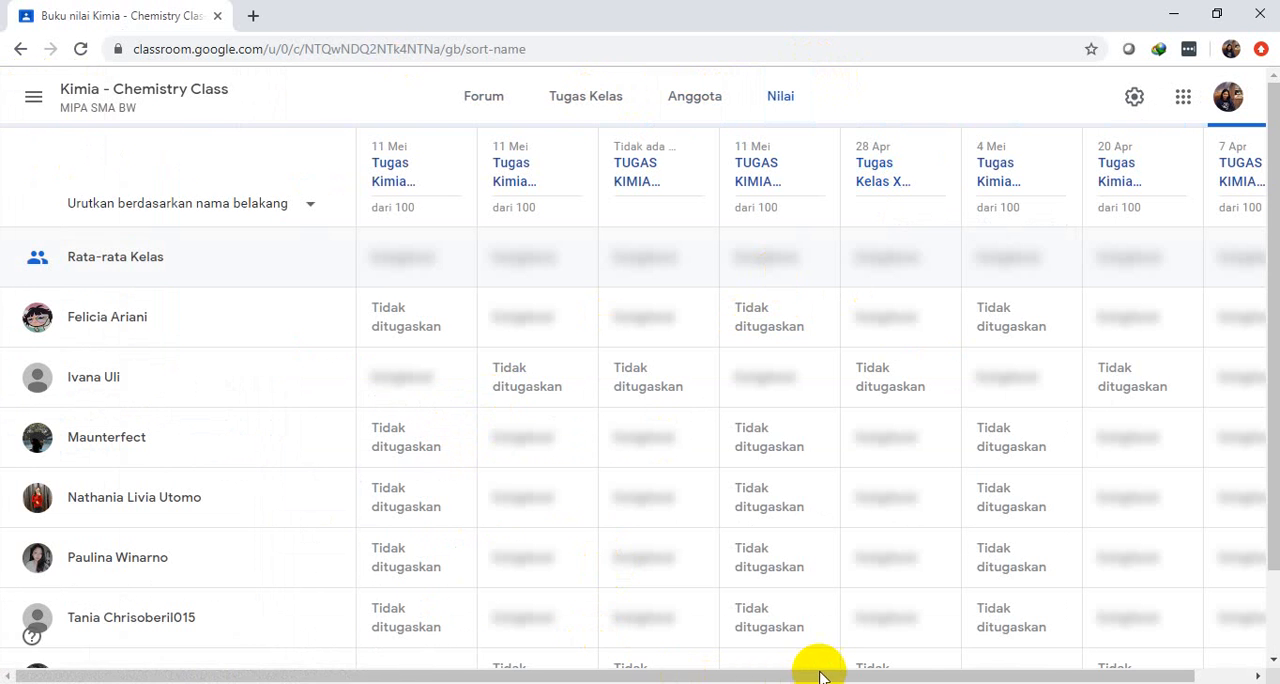
drag(843, 675, 947, 678)
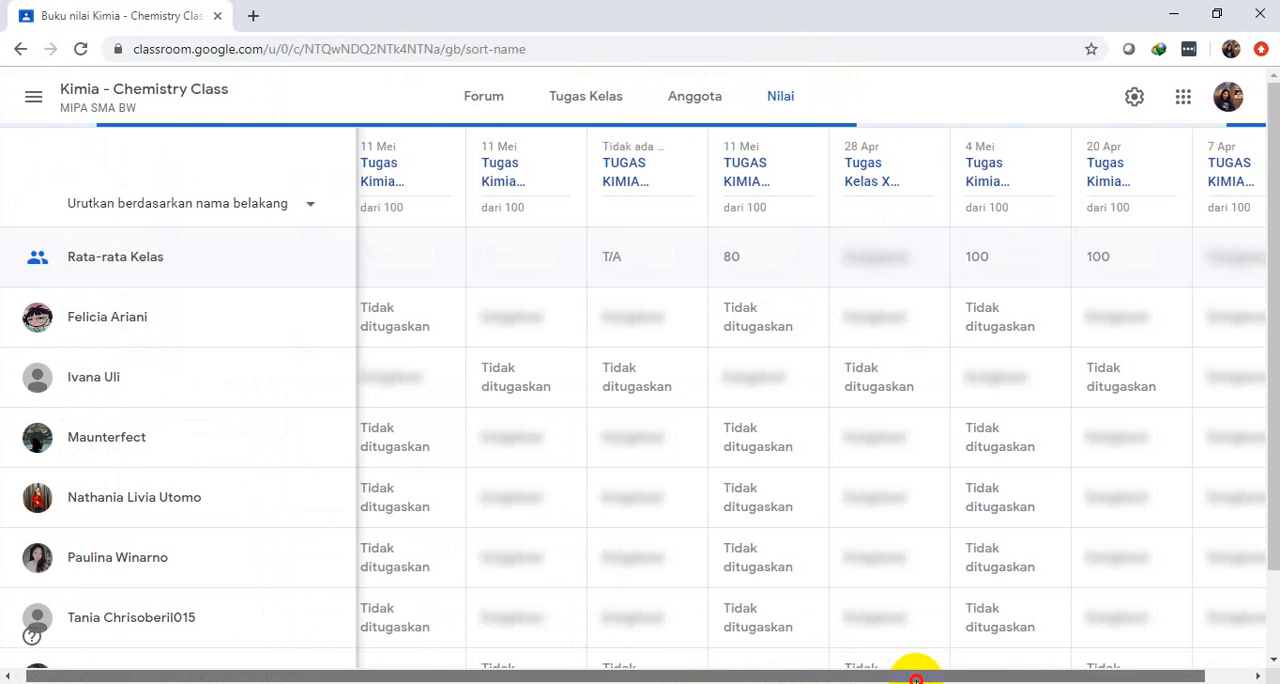
drag(905, 676, 726, 672)
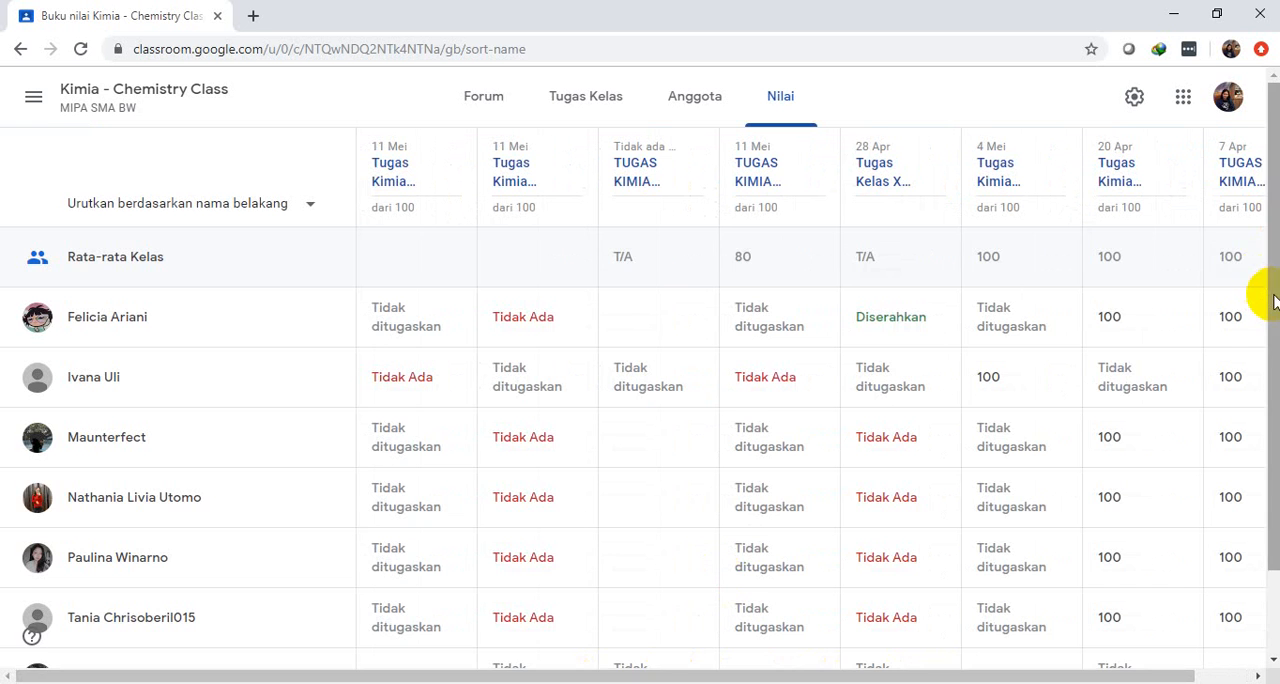
drag(1266, 292, 1266, 489)
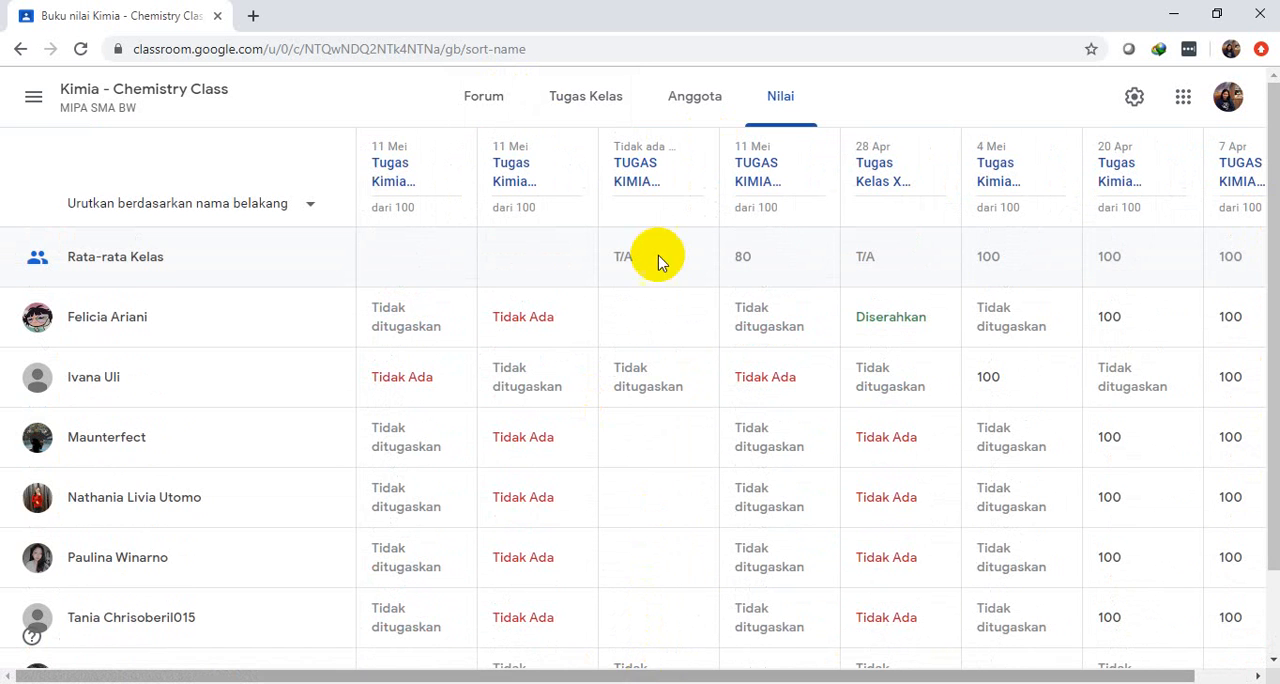
Switch back to the KELAS KIMIA X MIPA class
click(33, 100)
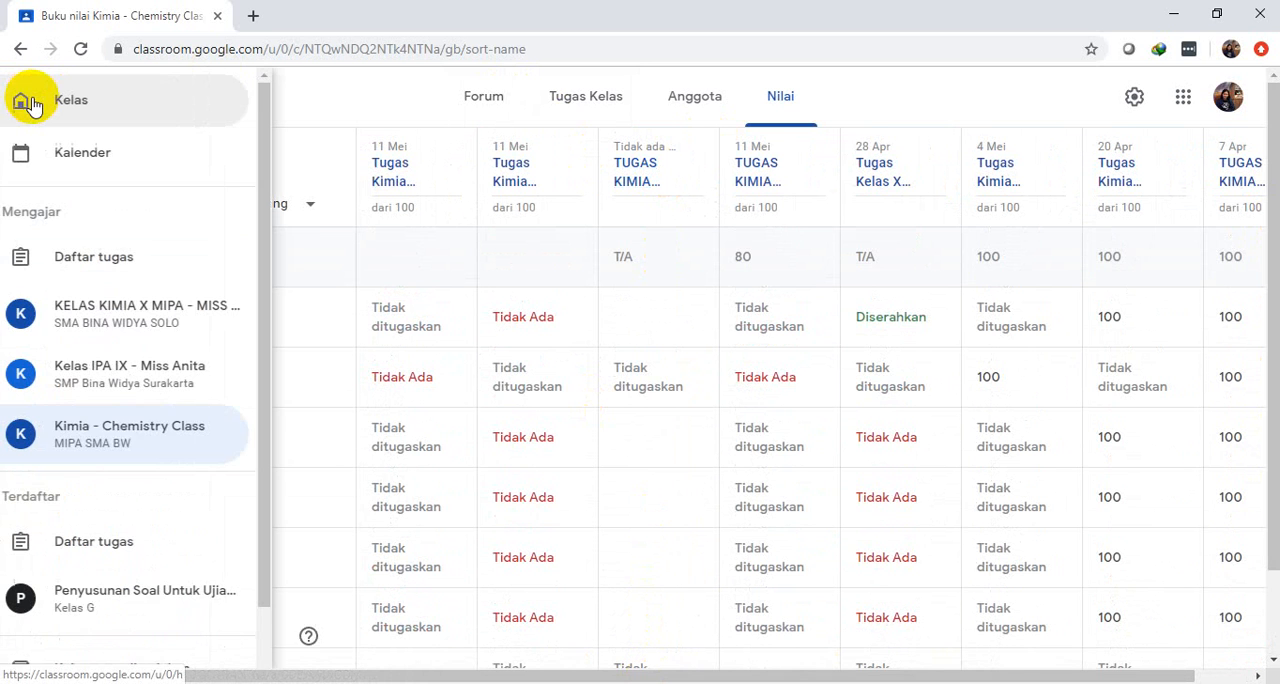
click(138, 332)
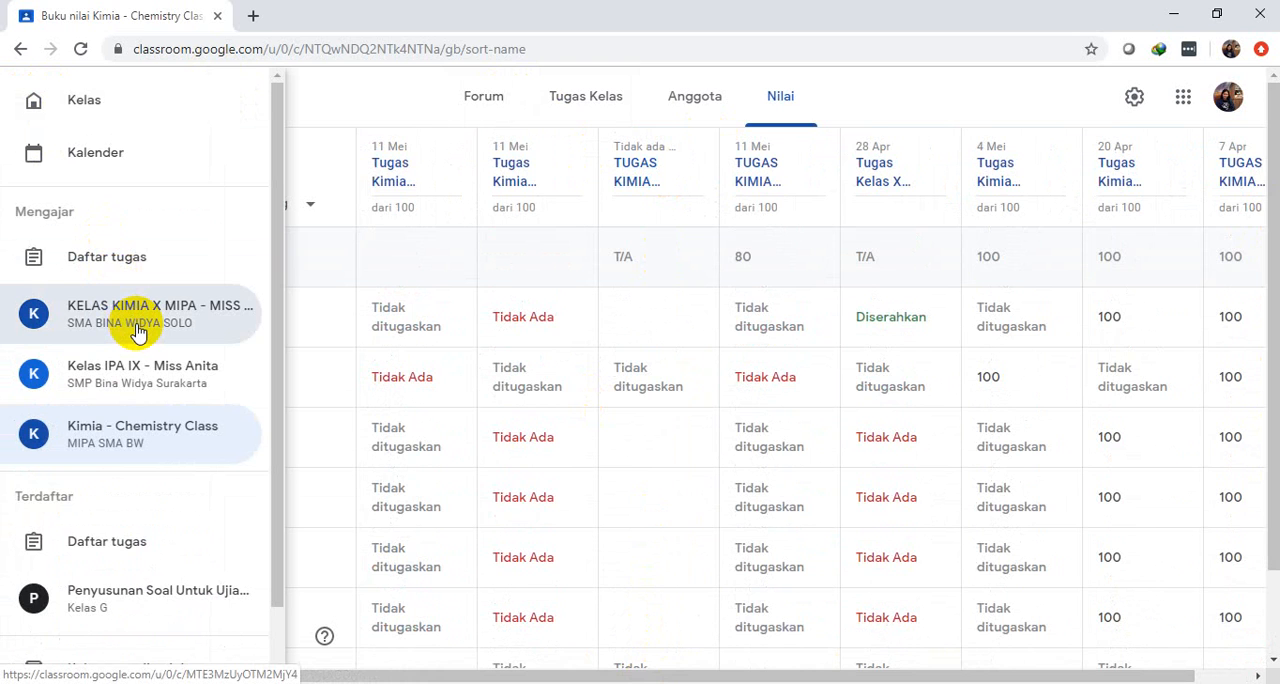